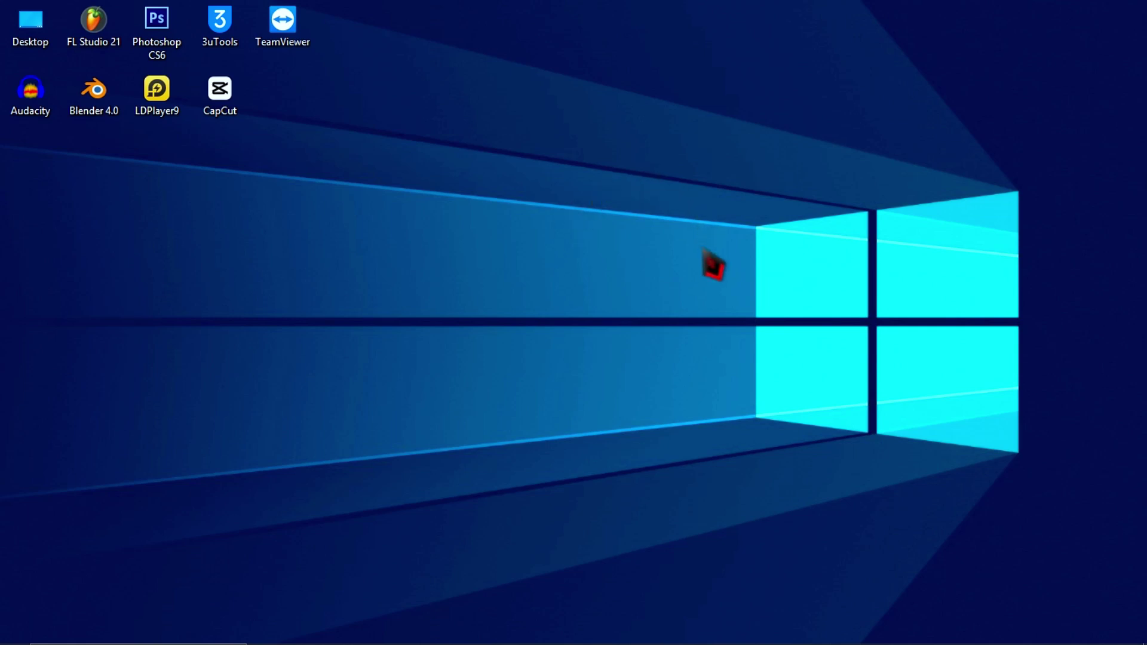
Step: Launch CapCut and confirm the environment check to reach the projects list
double_click(217, 92)
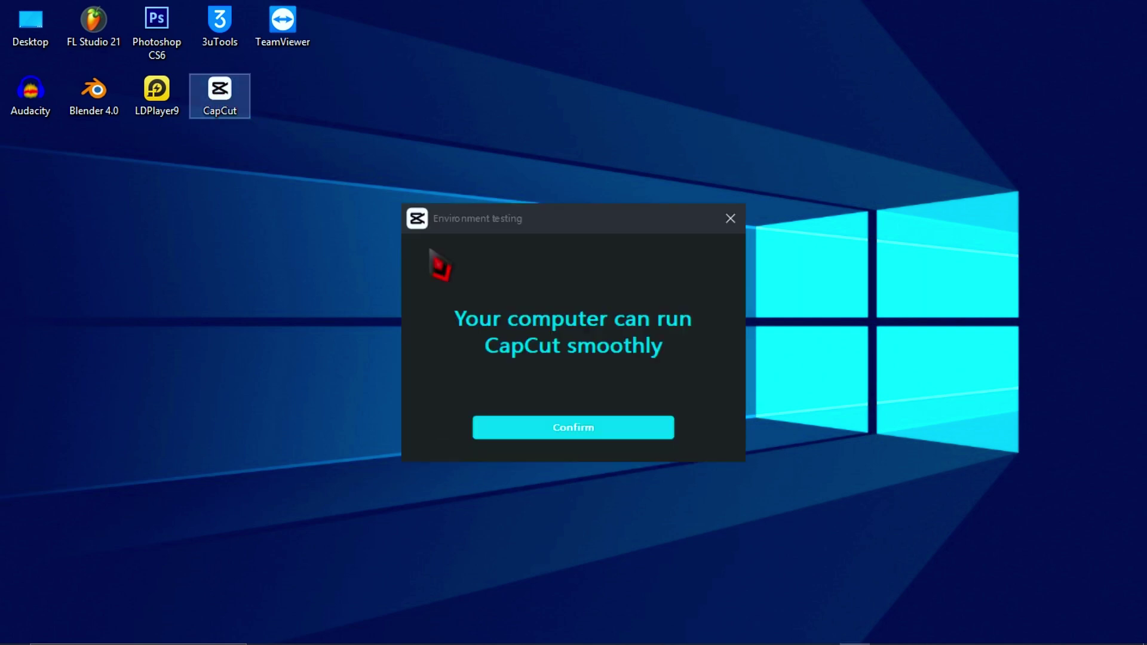
left_click(597, 432)
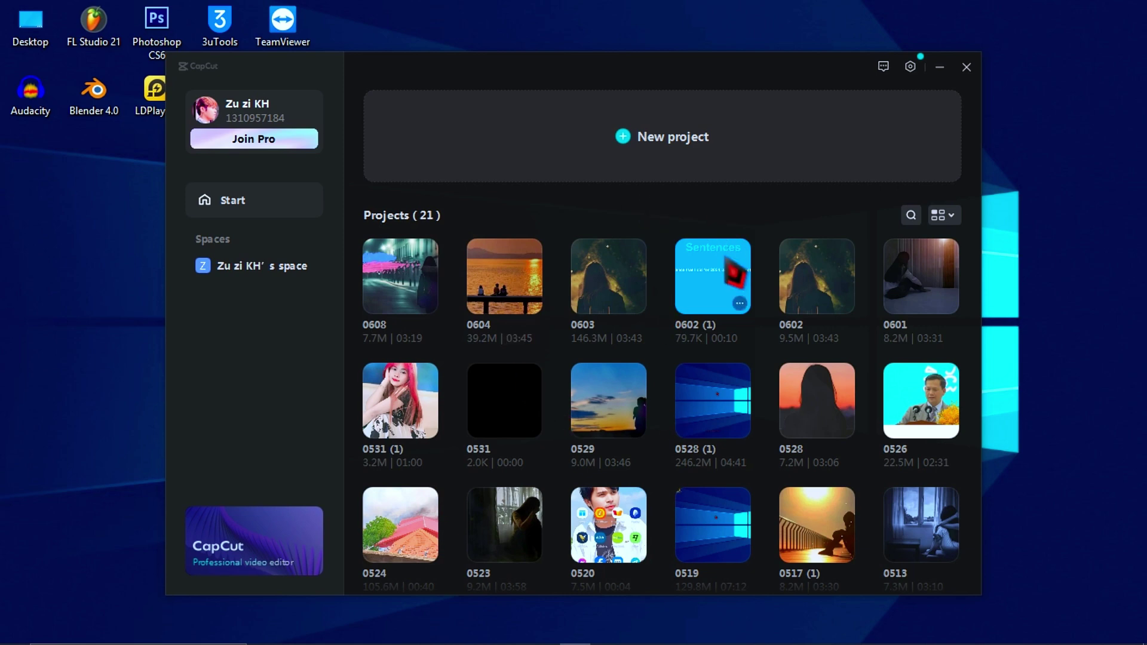
Step: Create a new project with the library's 10-second black B&W clip at 0:00
left_click(682, 157)
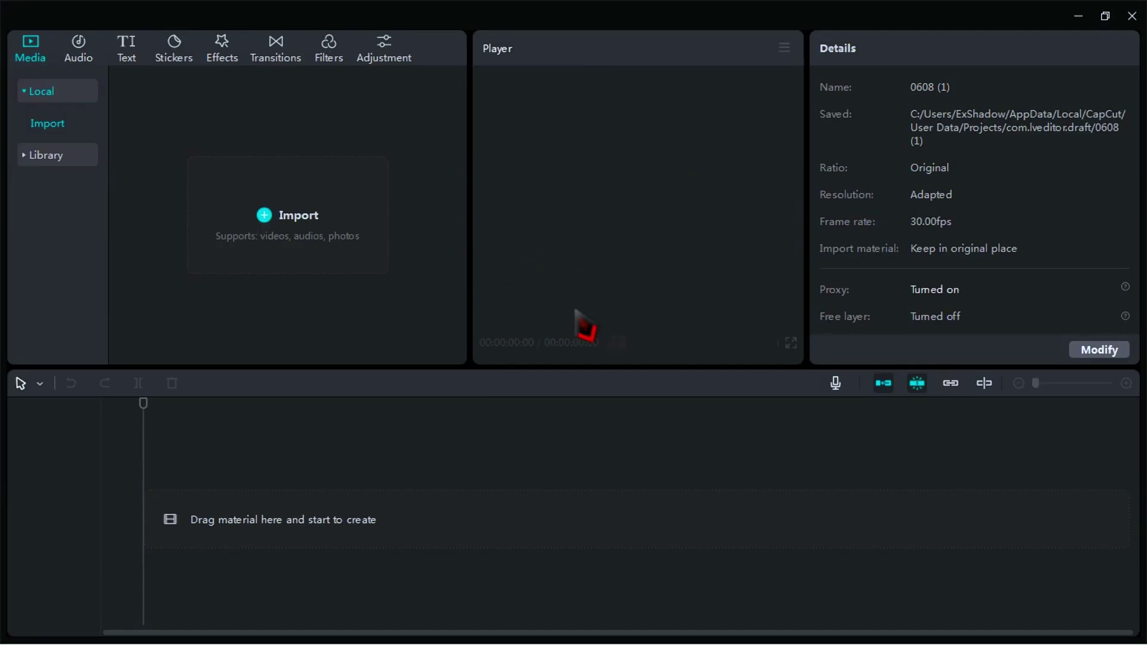
left_click(60, 157)
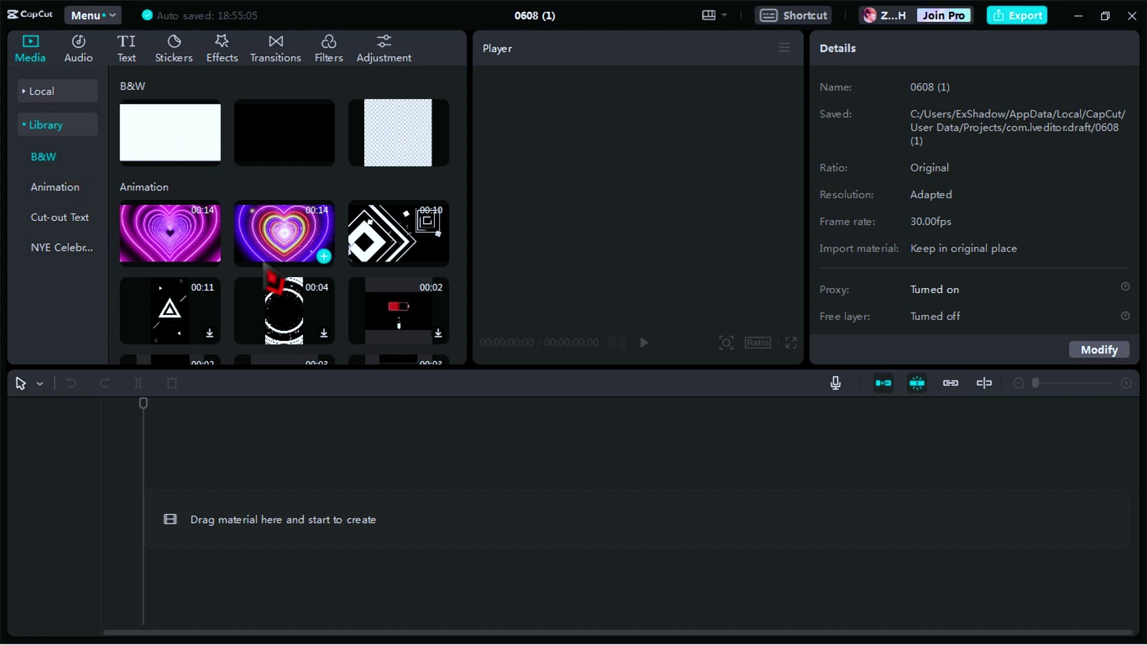
left_click_drag(333, 321, 153, 505)
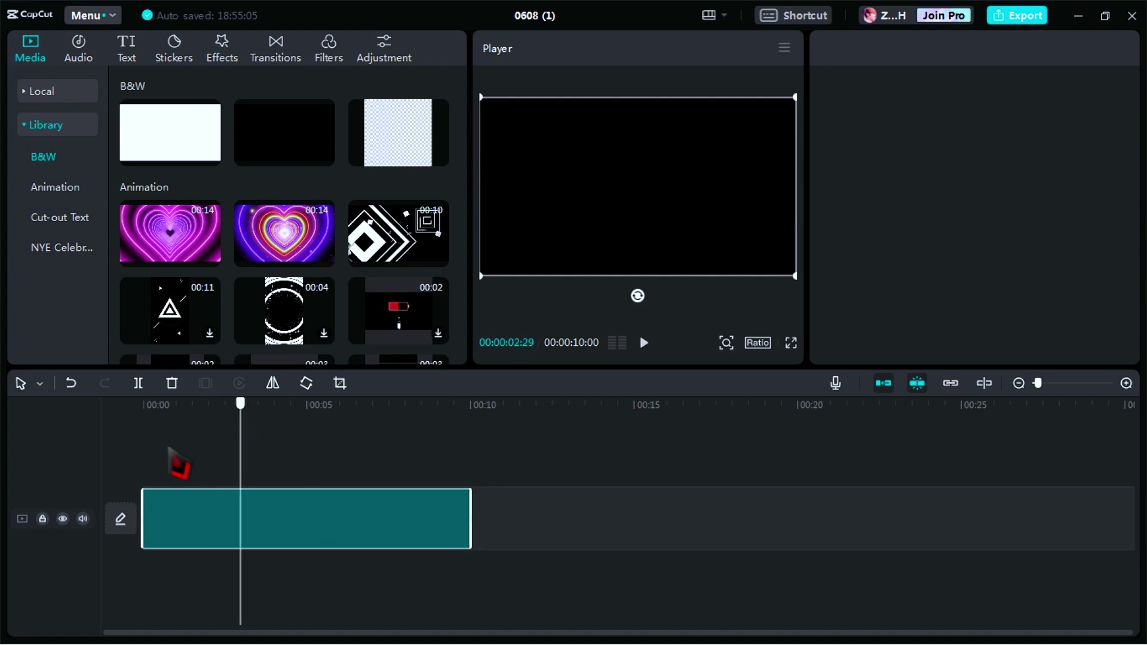
Step: Add a Default text clip at the start, extend it to 10 seconds, and resize it
left_click(149, 461)
left_click(133, 60)
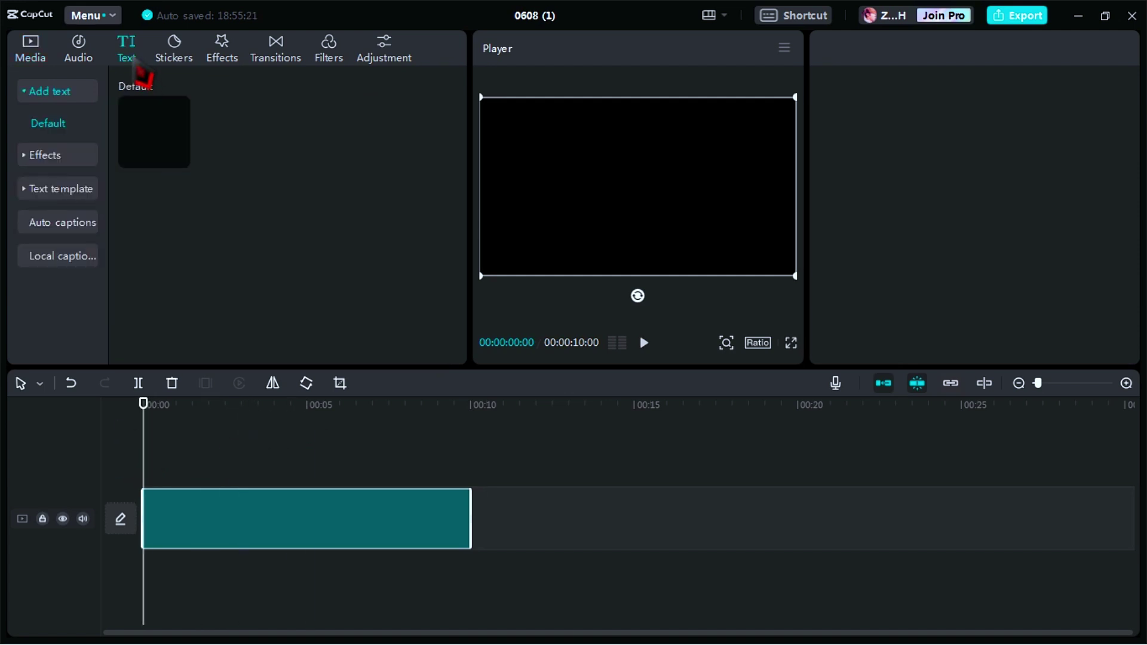
left_click_drag(162, 135, 144, 472)
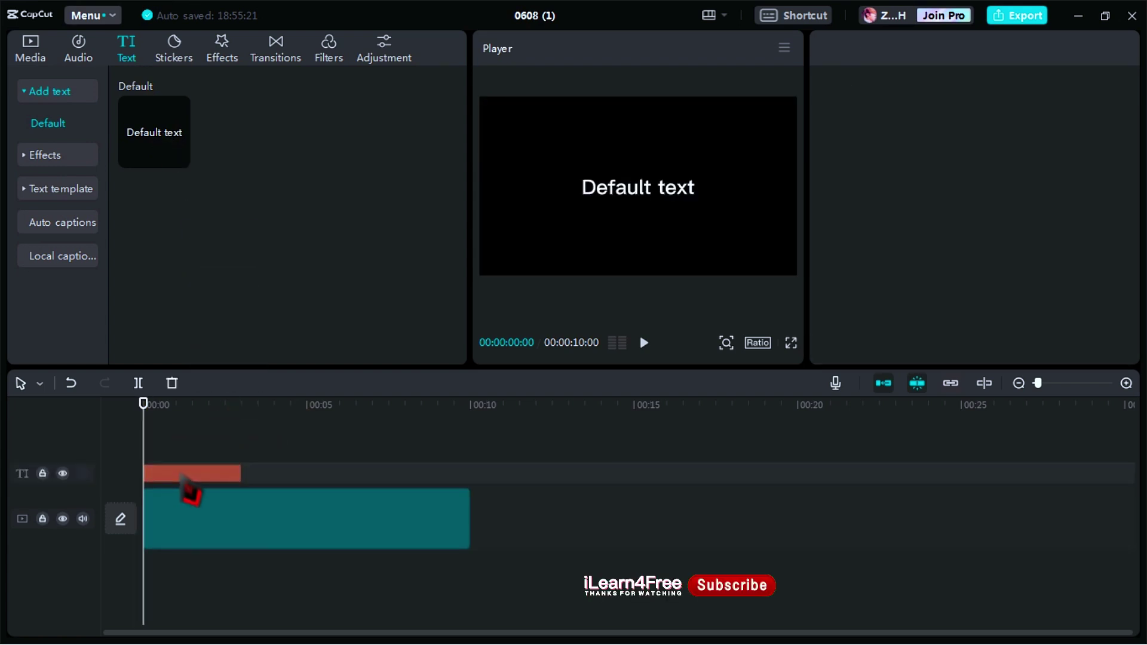
left_click(188, 406)
left_click(197, 474)
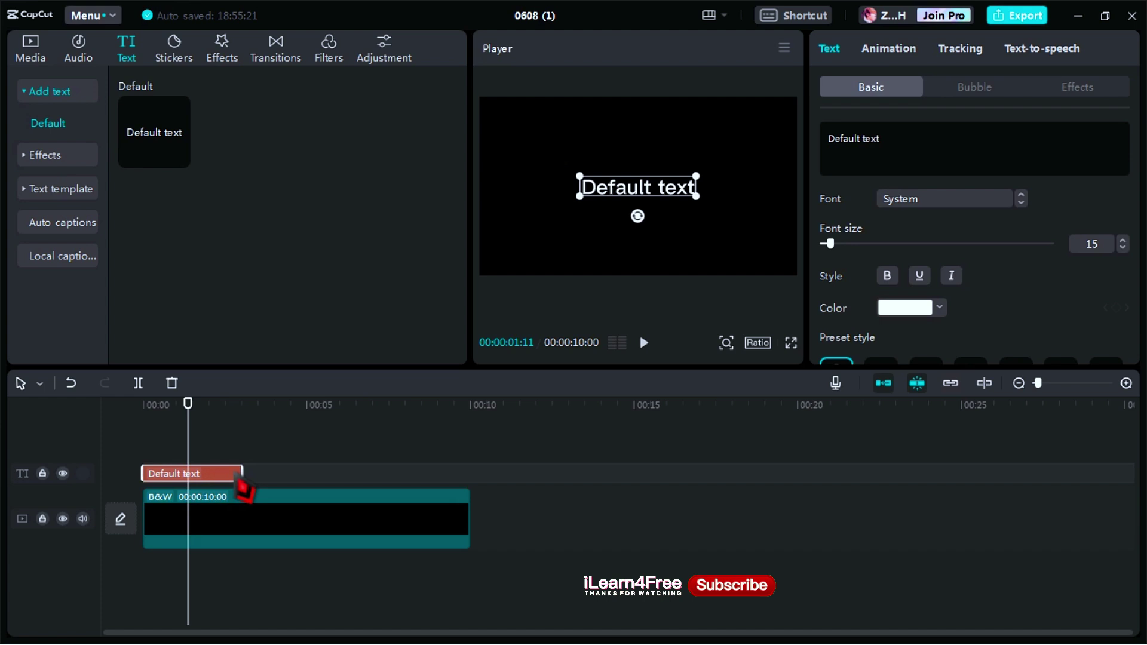
left_click_drag(279, 469, 441, 476)
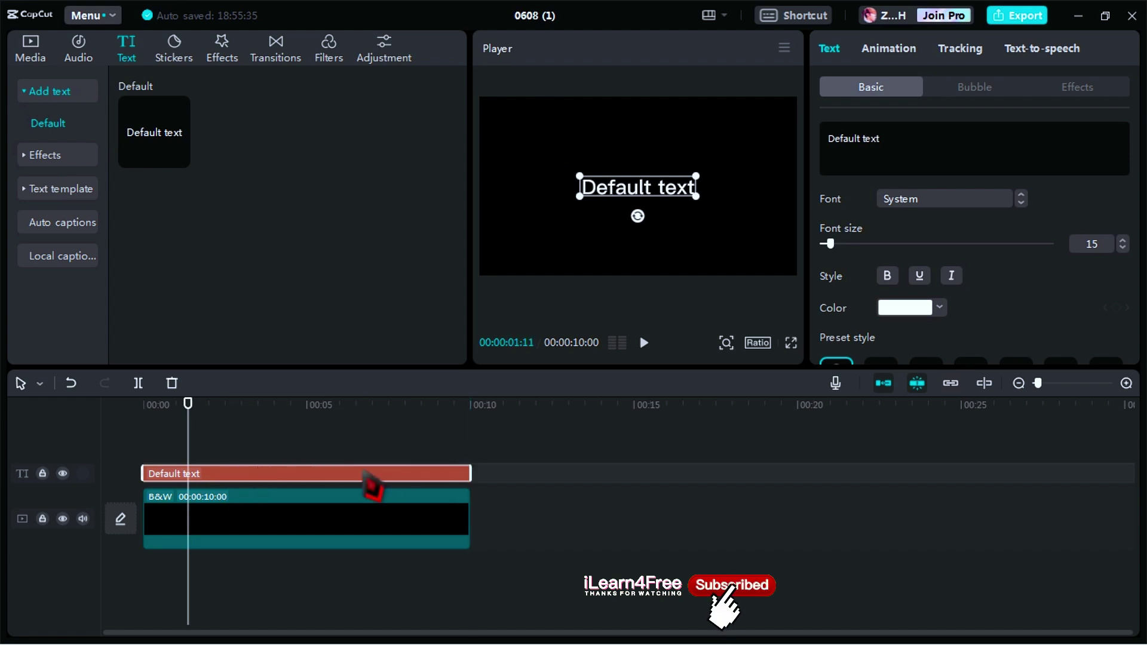
left_click_drag(586, 205, 628, 200)
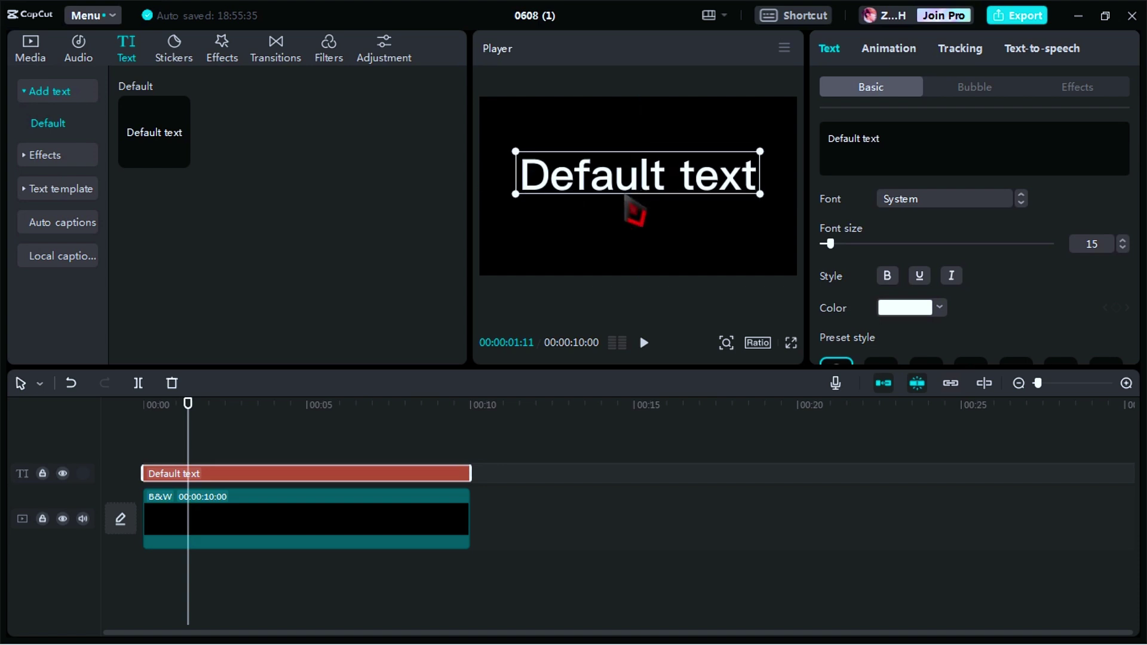
left_click_drag(767, 197, 733, 218)
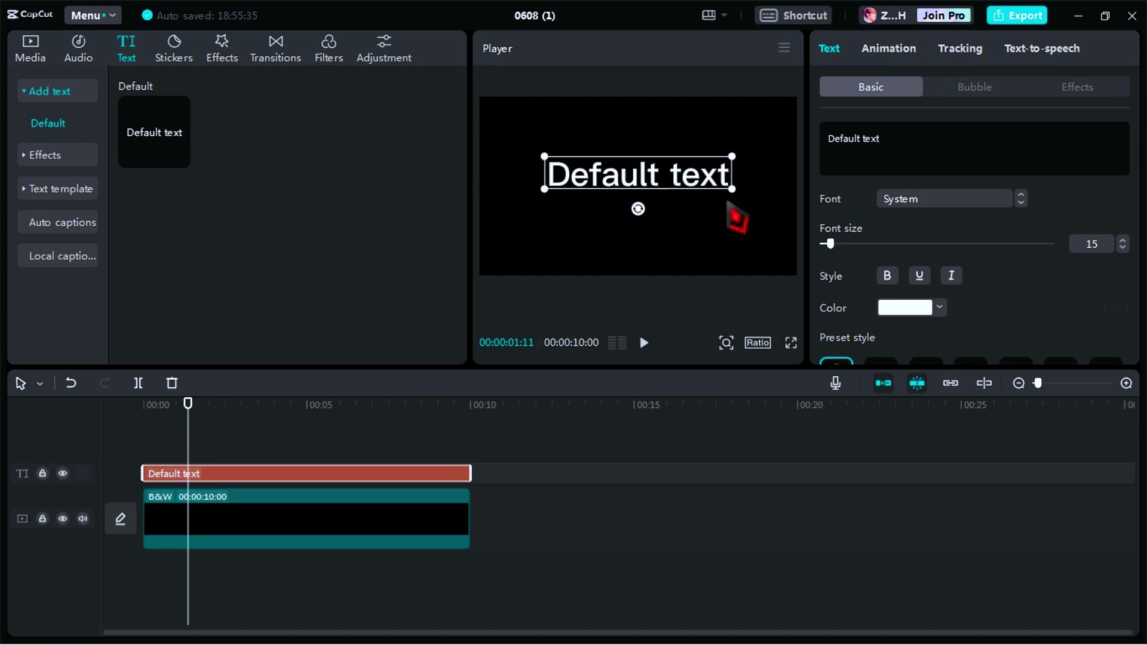
left_click_drag(675, 192, 672, 180)
Step: Replace the placeholder with 'You can try it now for free' and move it to the upper middle
left_click_drag(891, 137, 825, 130)
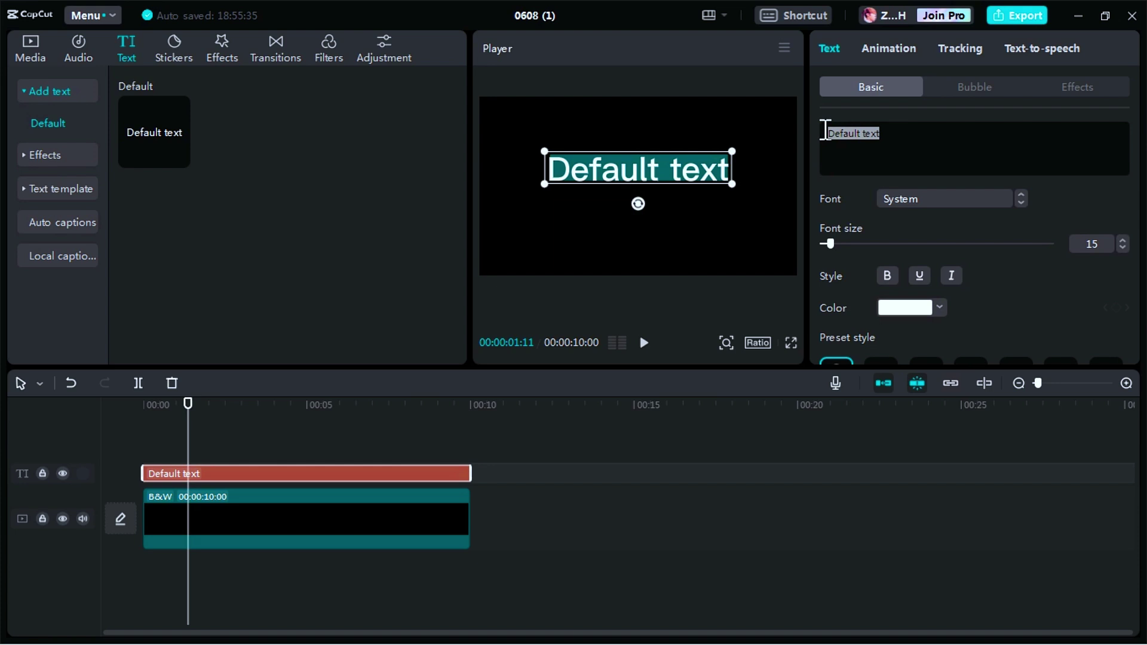
left_click(890, 134)
left_click_drag(890, 133, 837, 133)
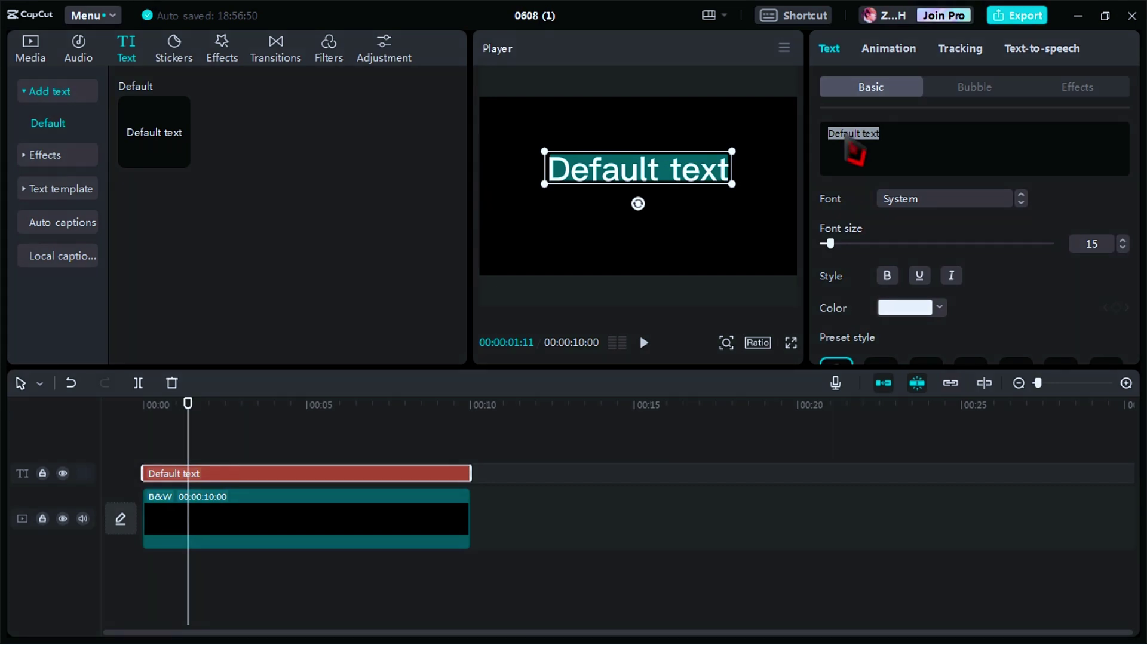
right_click(849, 139)
left_click(870, 225)
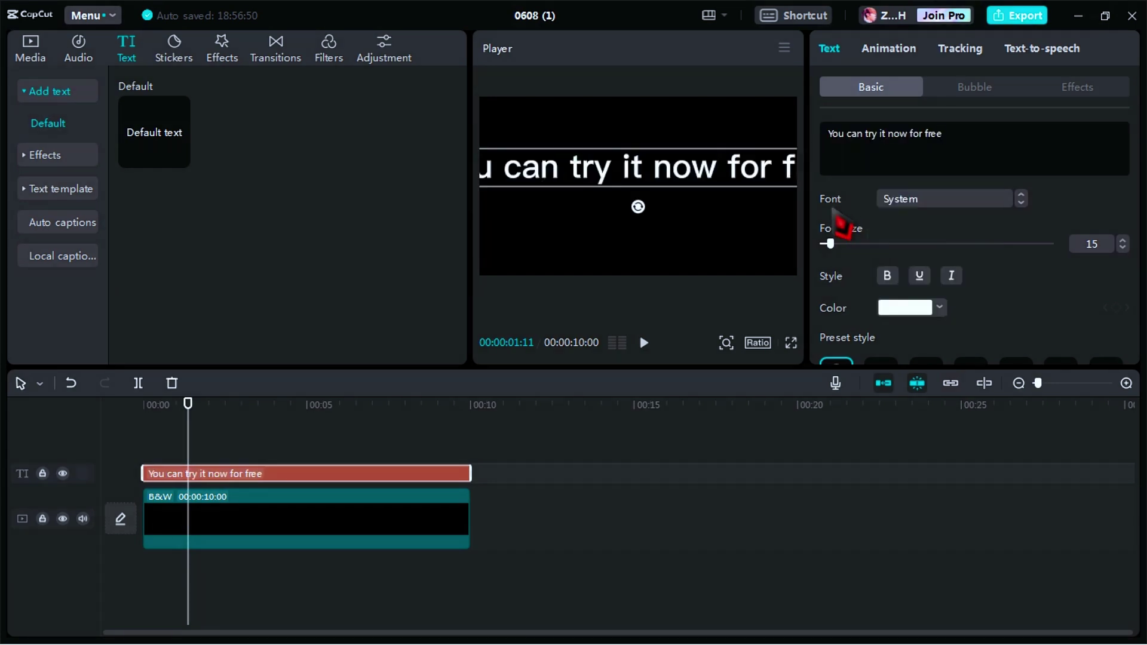
left_click_drag(754, 175, 706, 180)
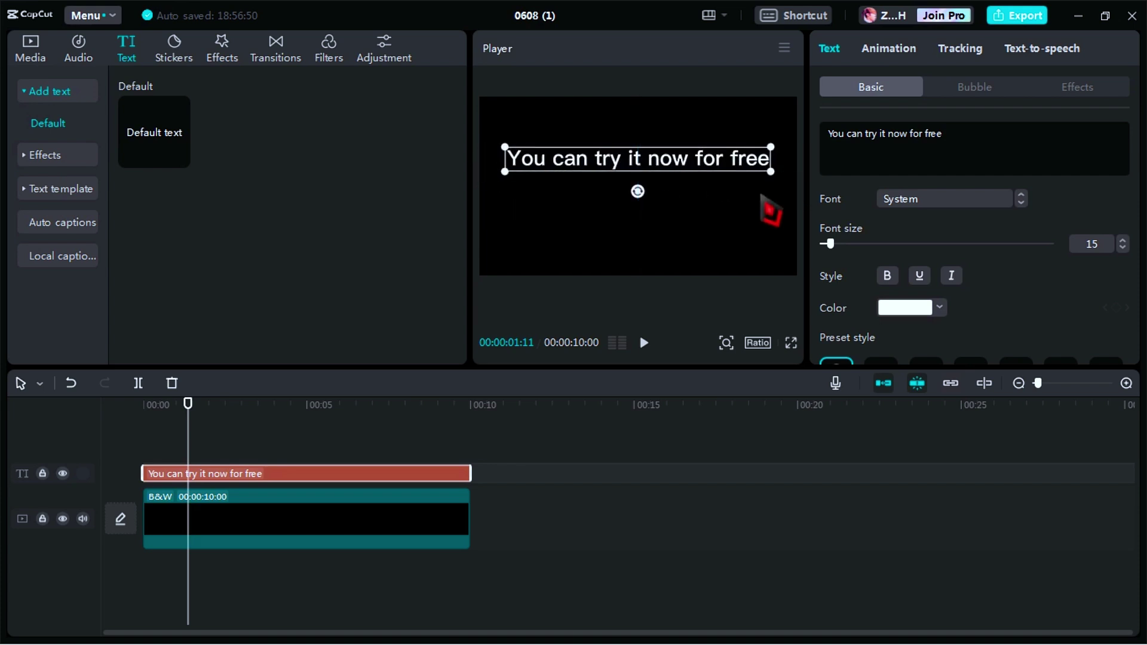
Step: Make the first text line bold with the Inter-Black font
left_click(261, 442)
left_click_drag(261, 411, 252, 411)
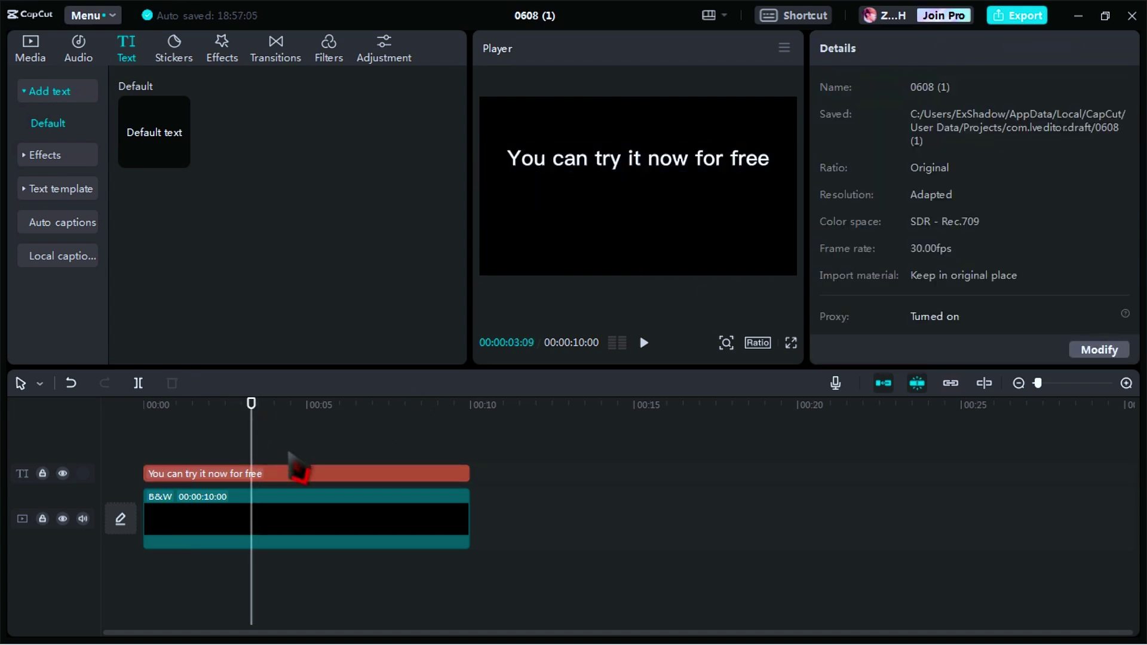
left_click(304, 475)
left_click(888, 278)
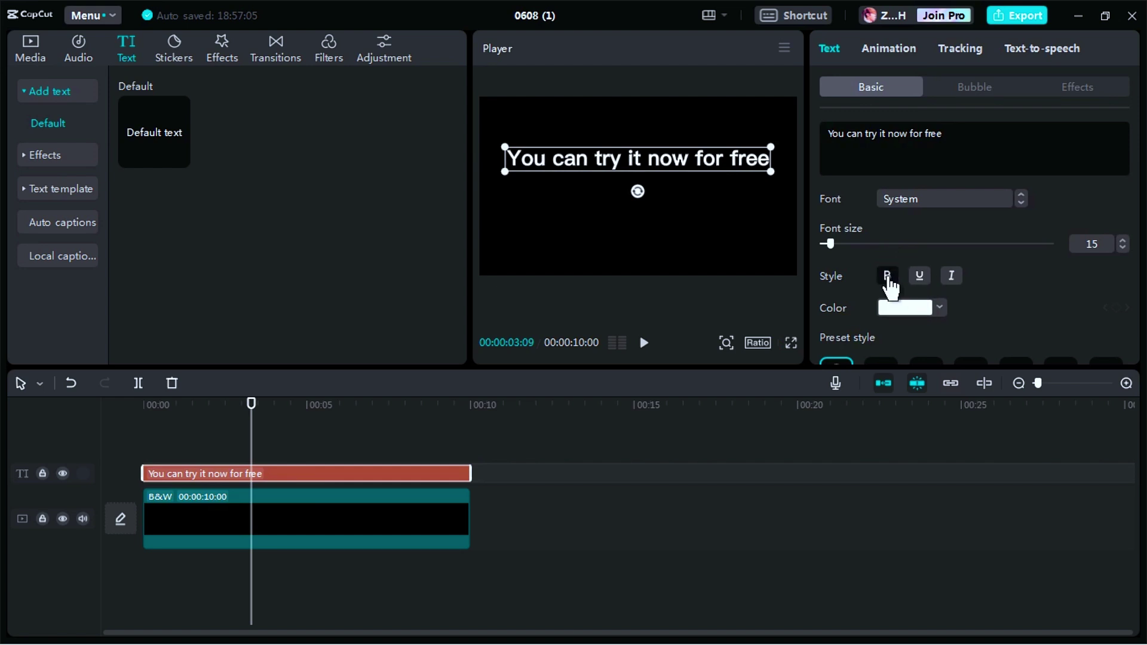
left_click(926, 200)
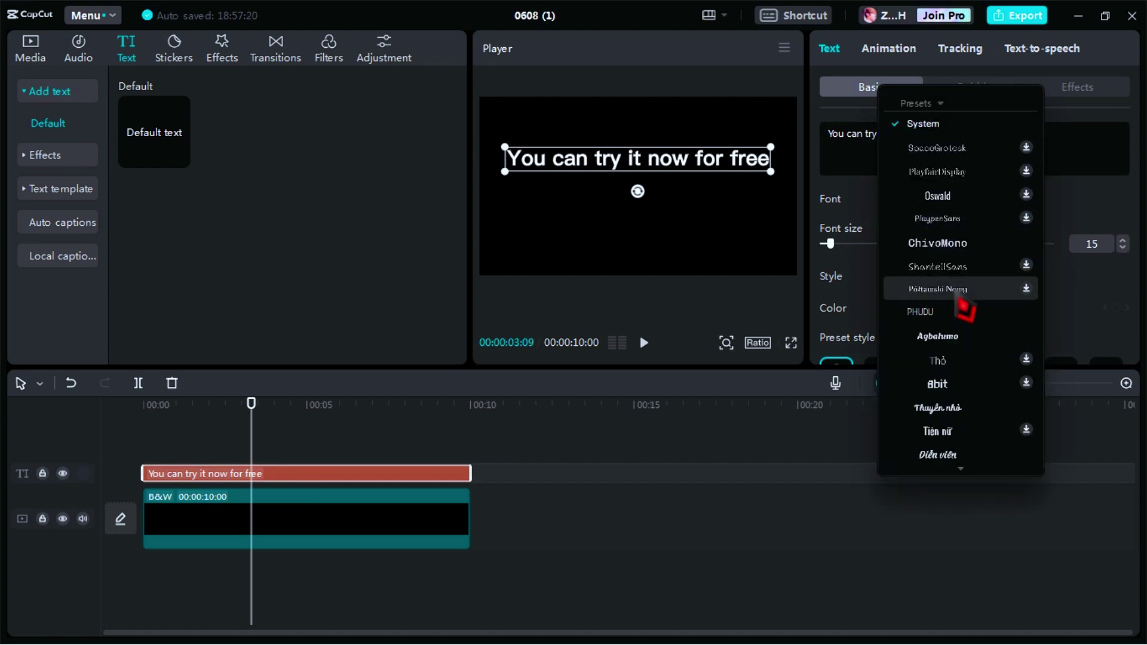
scroll(962, 304, "down", 10)
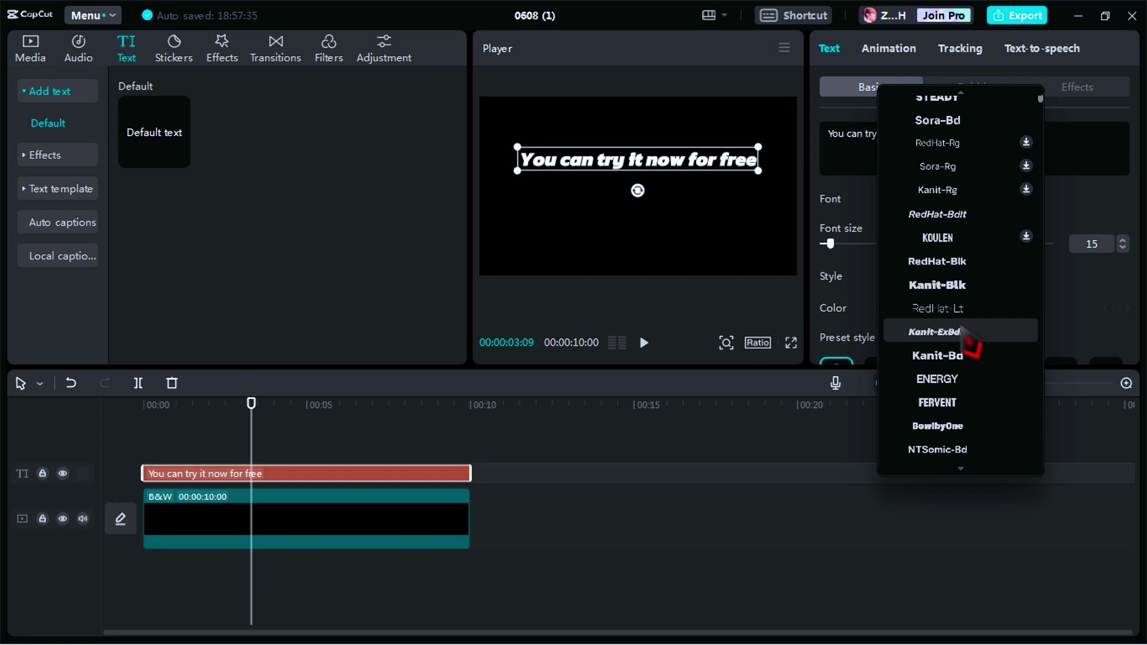
scroll(964, 442, "down", 5)
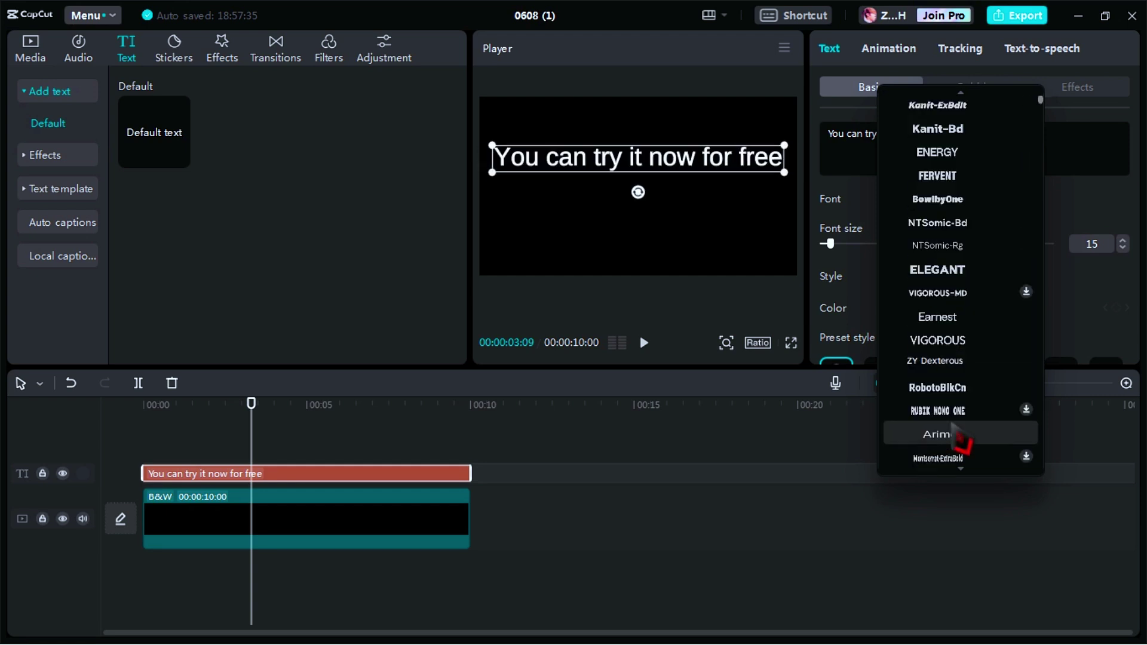
scroll(963, 454, "down", 5)
left_click(951, 392)
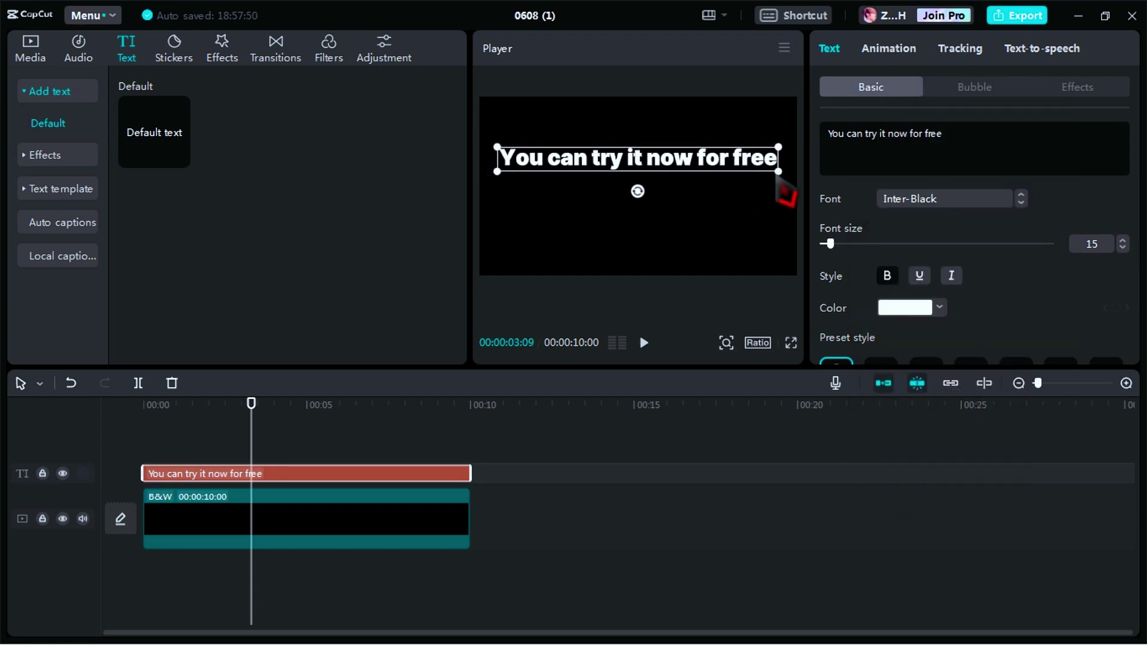
Step: Copy the clip to 00:04:19 on a new track, reading 'Then share this video to your friends', smaller and below
key("Home")
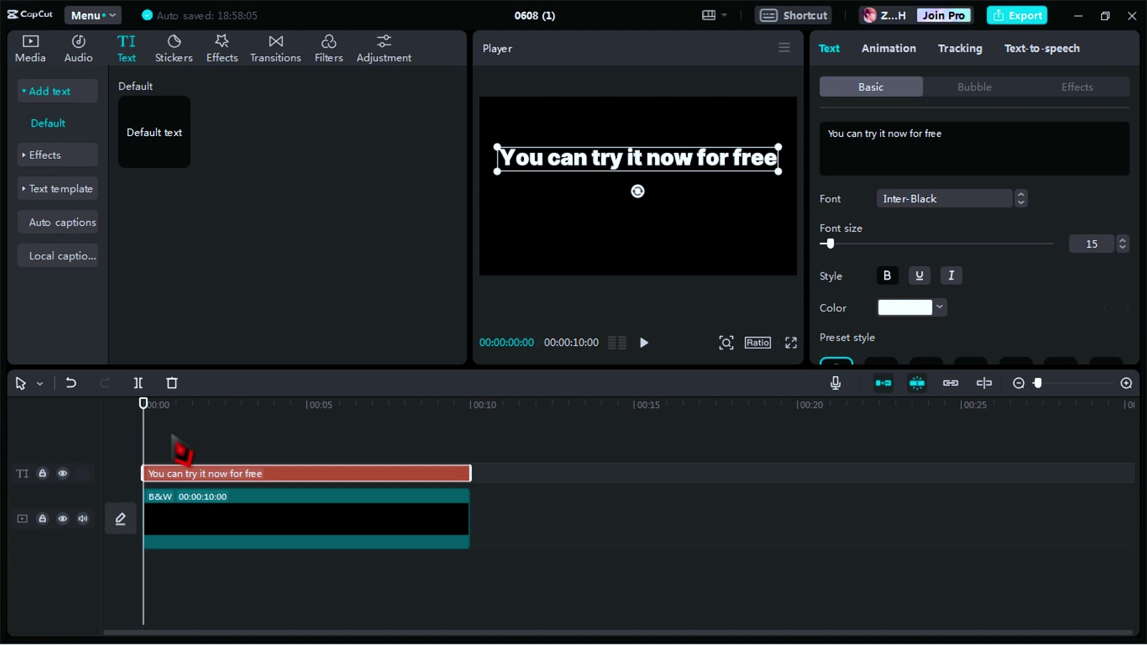
left_click_drag(146, 412, 295, 406)
key("ctrl+b")
left_click_drag(316, 475, 468, 484)
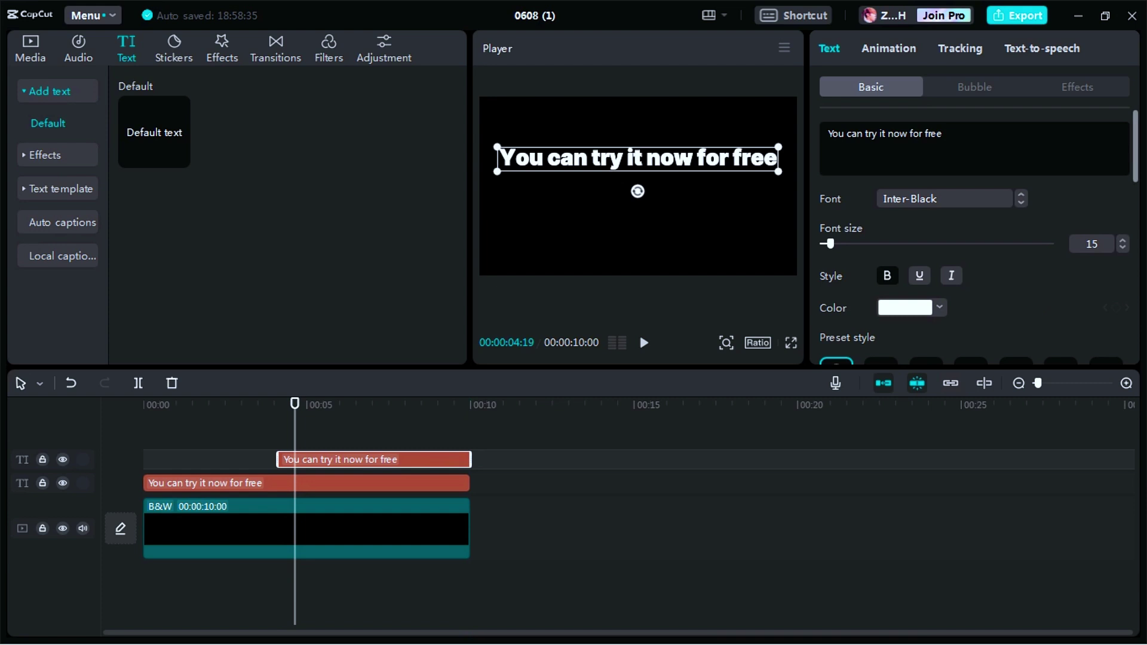
key("ctrl+a")
right_click(854, 164)
left_click(871, 223)
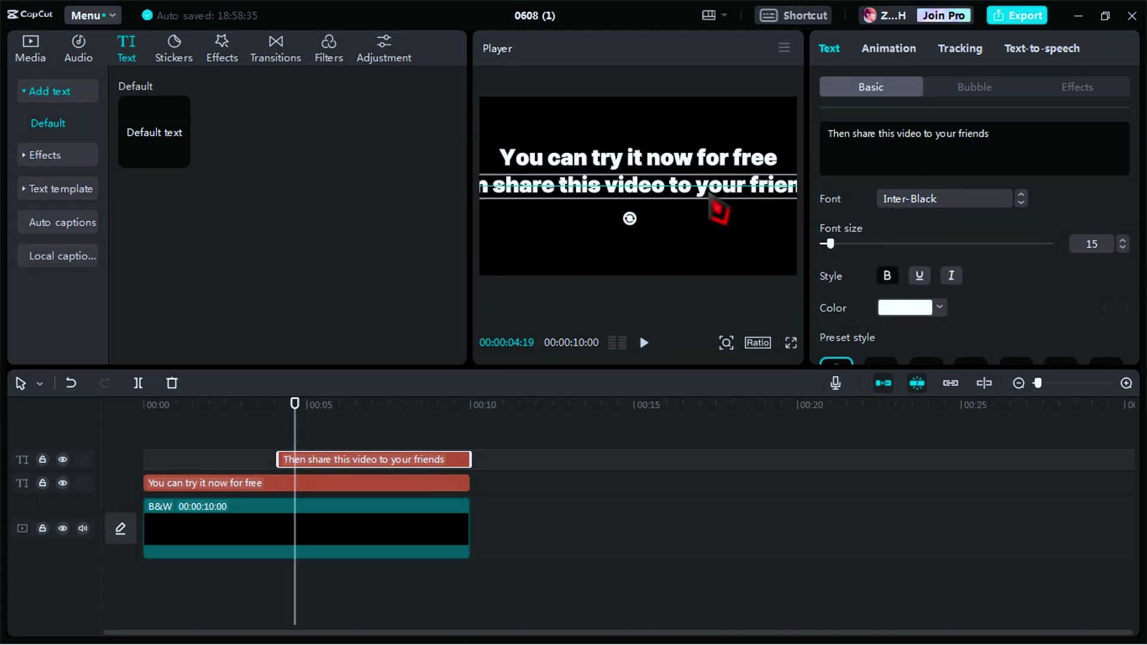
left_click_drag(740, 218, 706, 205)
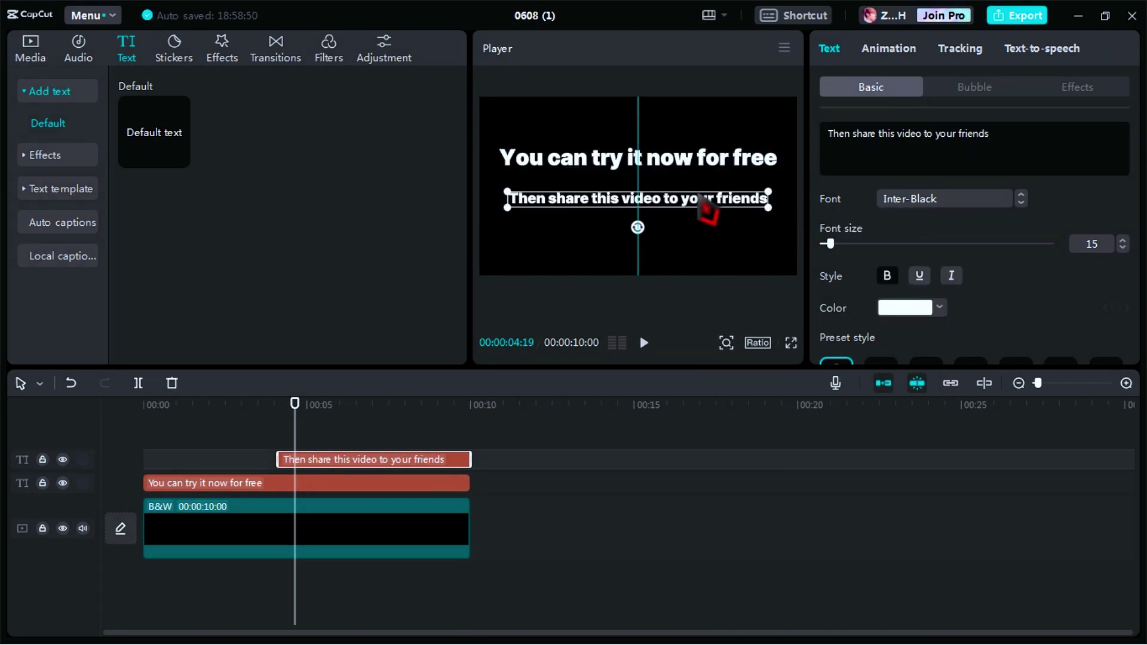
Step: Rewind near the start and play to preview both lines
left_click(315, 441)
left_click_drag(322, 409, 82, 437)
key("space")
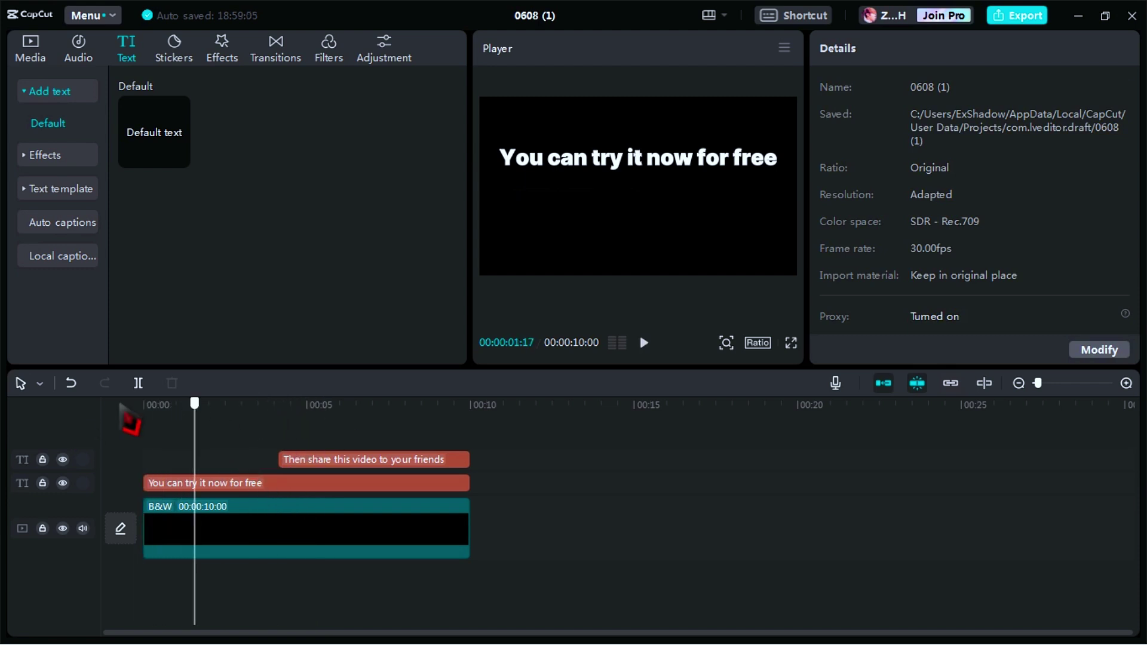
Step: Apply a Laser Cut In animation lasting 4.5 seconds to the 'You can try it now for free' clip
left_click(143, 421)
left_click(206, 485)
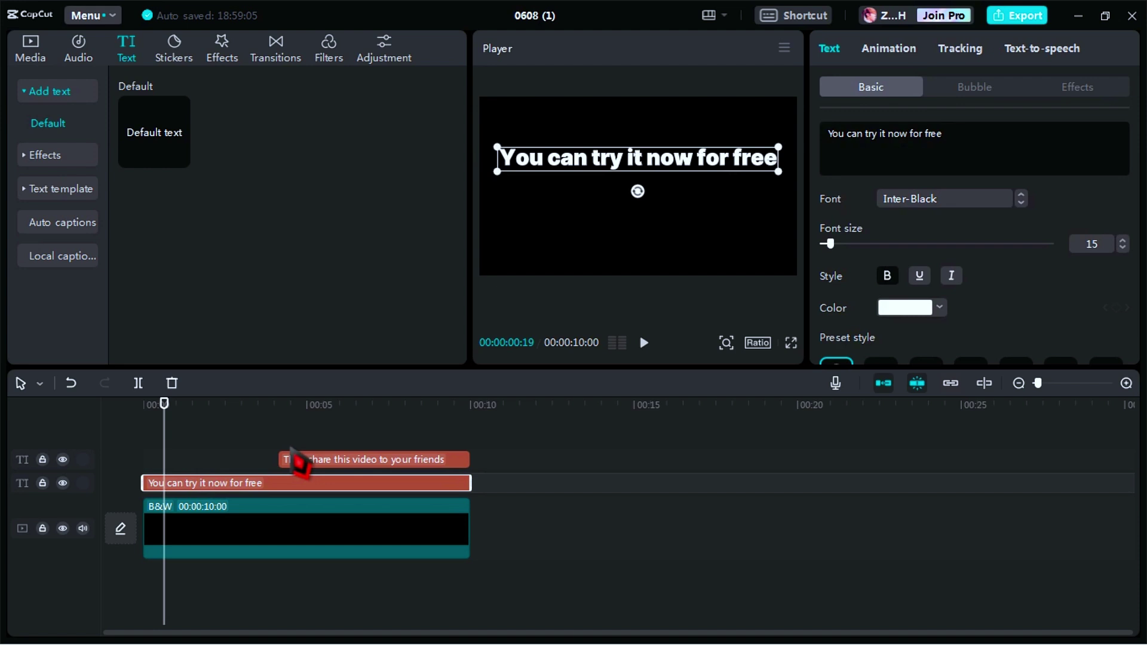
left_click(890, 49)
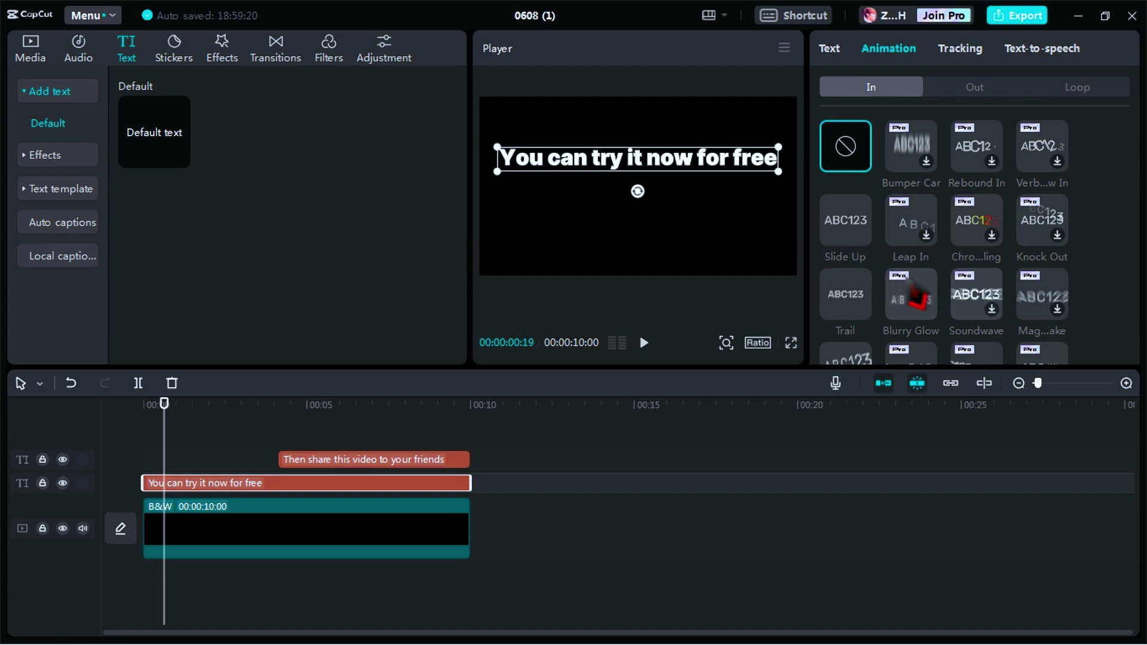
scroll(845, 293, "down", 3)
scroll(952, 293, "down", 3)
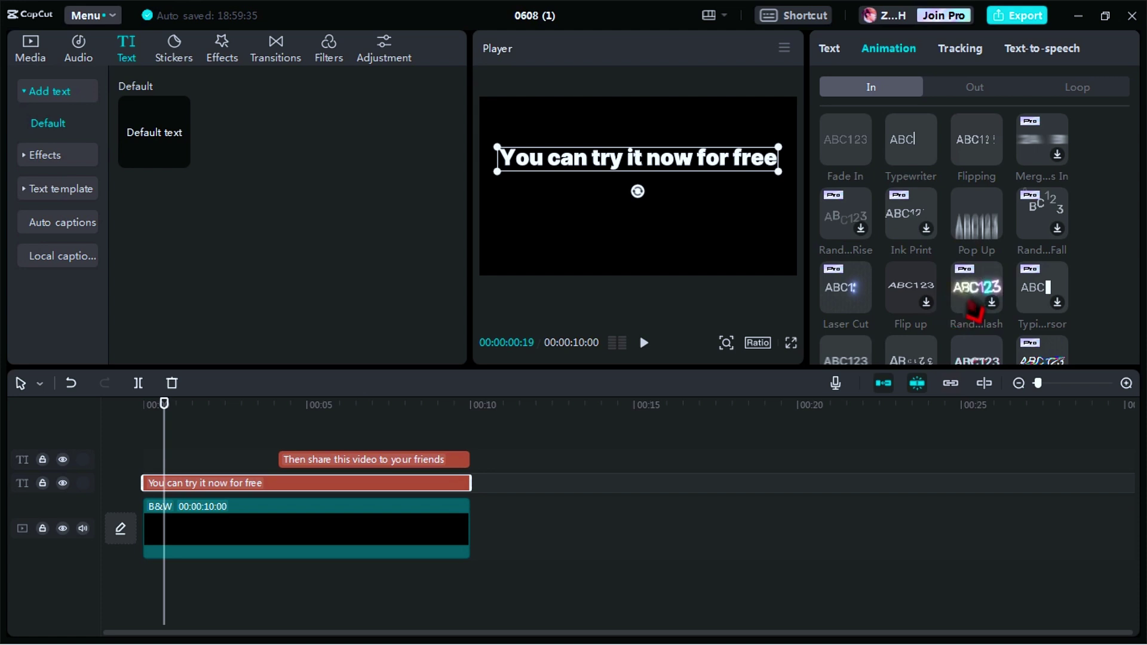
left_click(859, 312)
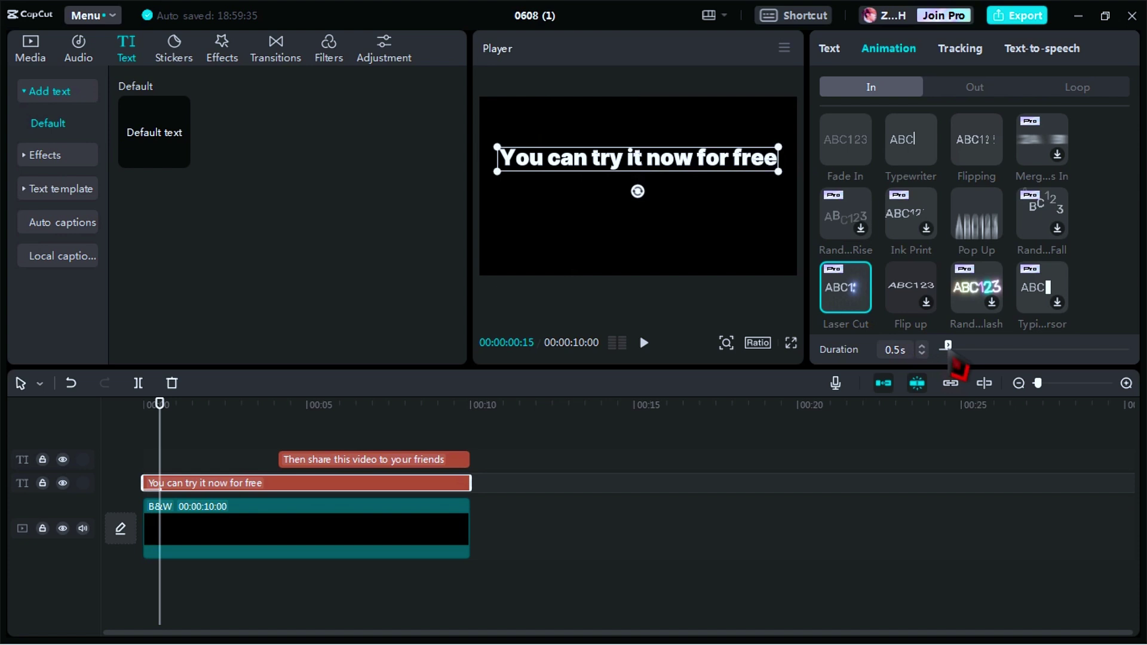
left_click_drag(949, 353, 1027, 359)
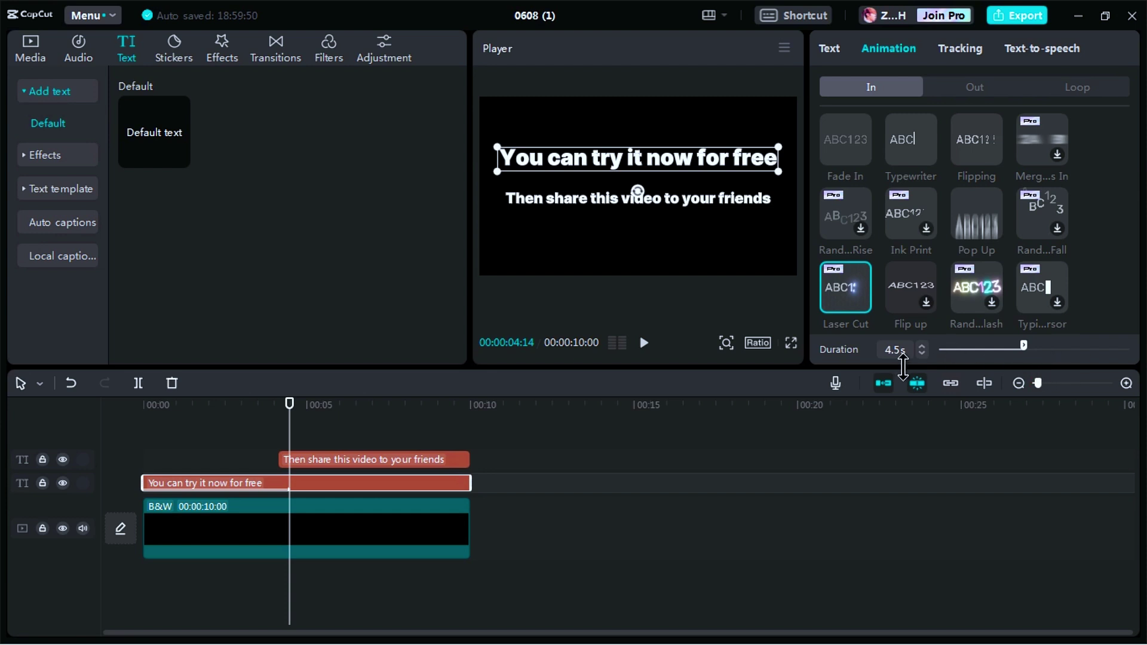
Step: Add a Laser Cut Out animation of 2.0 seconds to the first line
left_click(980, 88)
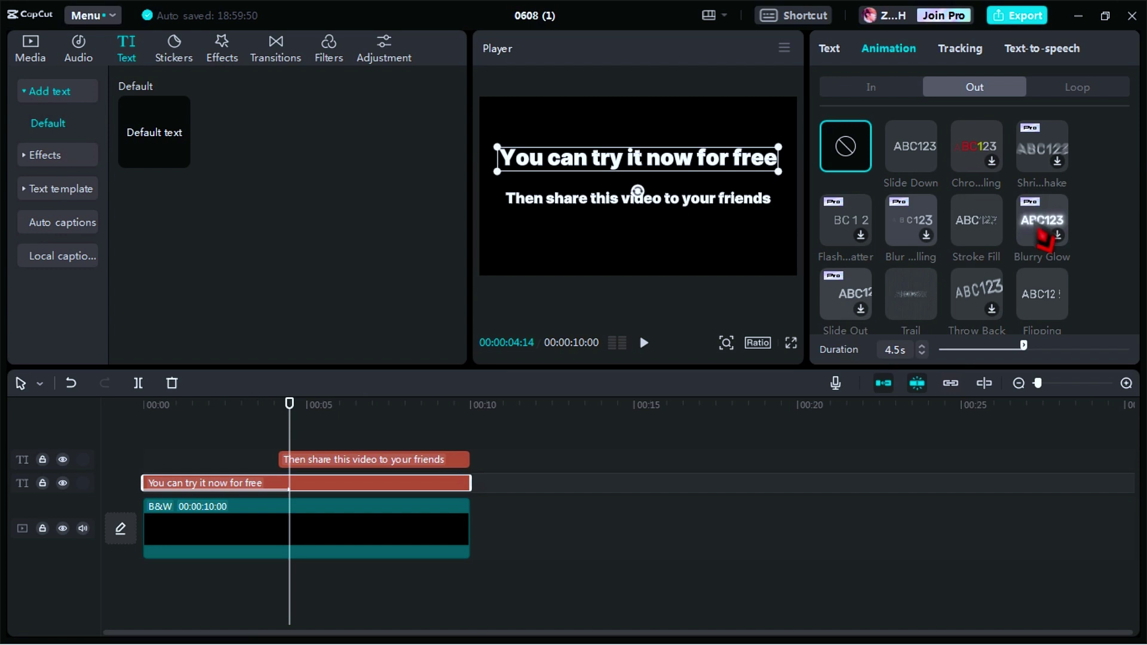
scroll(986, 281, "down", 3)
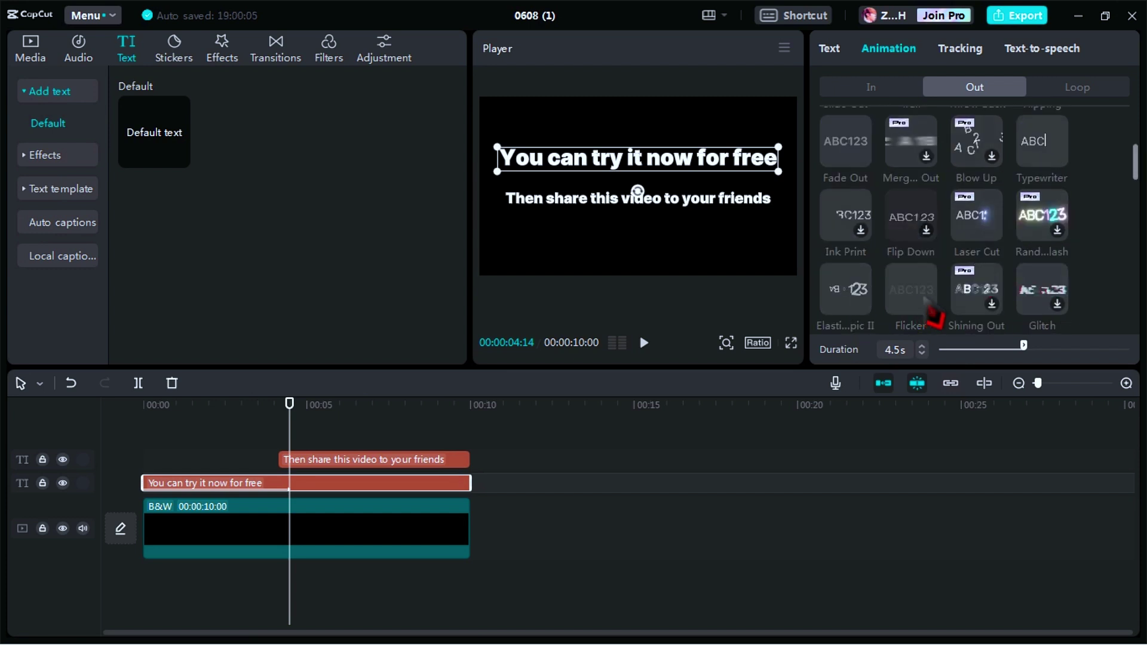
left_click(993, 234)
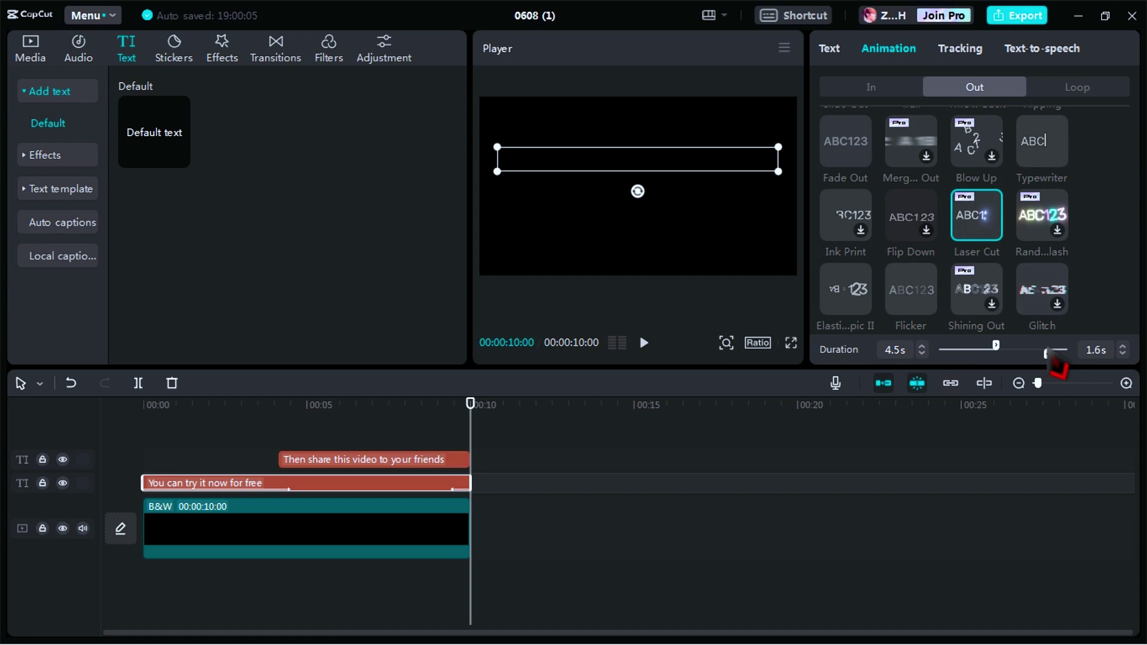
left_click_drag(1053, 365, 1042, 357)
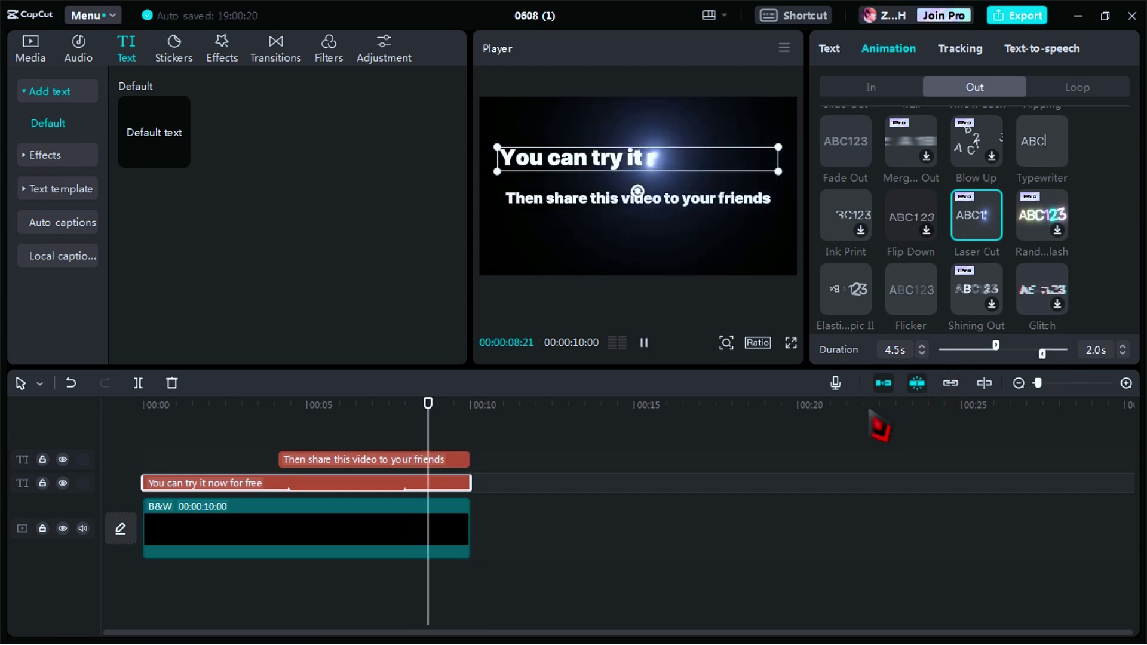
Step: Return to the start and play the video
left_click_drag(472, 421, 144, 421)
left_click(167, 422)
key("space")
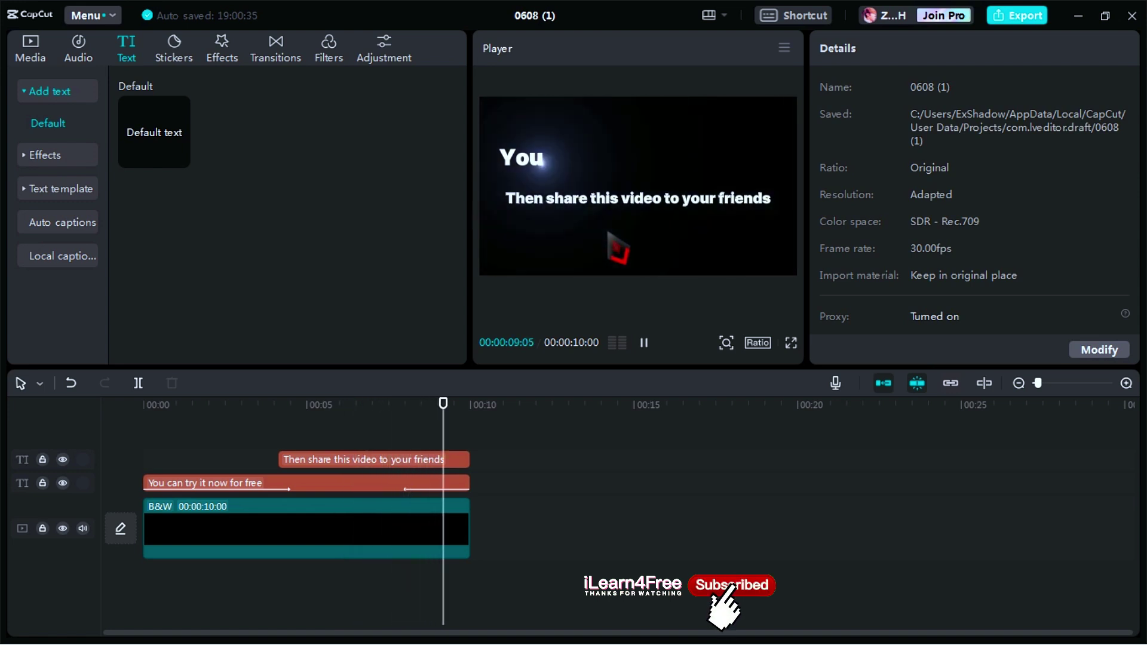
Step: Apply a 1.5-second Blurry Glow Out animation to 'Then share this video to your friends'
left_click_drag(469, 405, 339, 430)
left_click(383, 462)
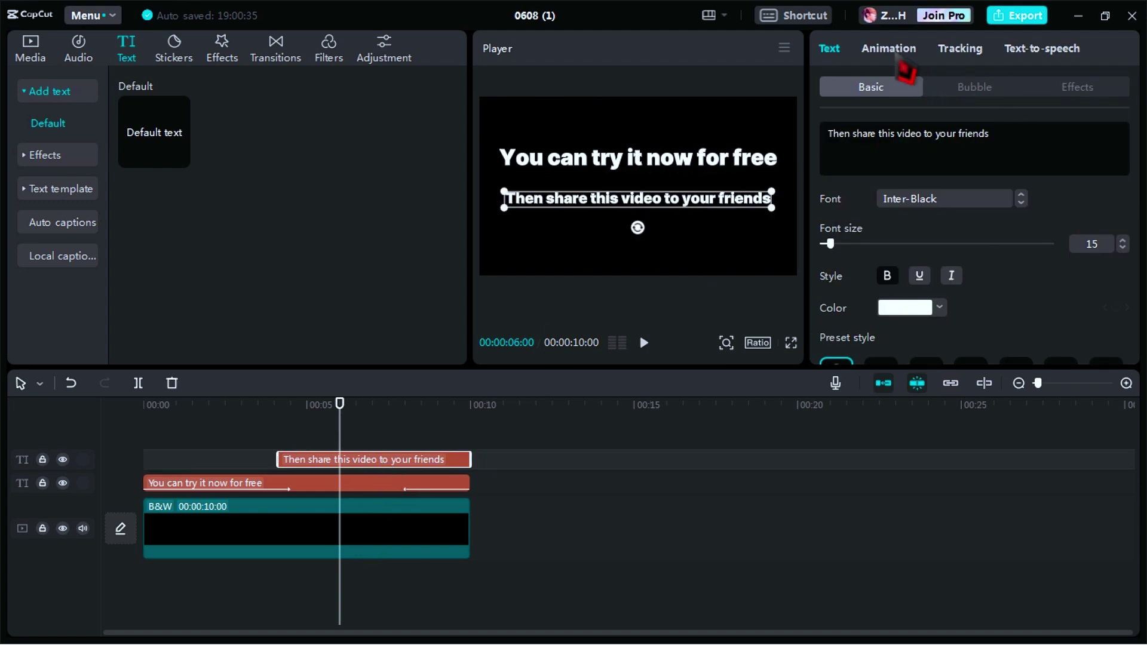
left_click(895, 51)
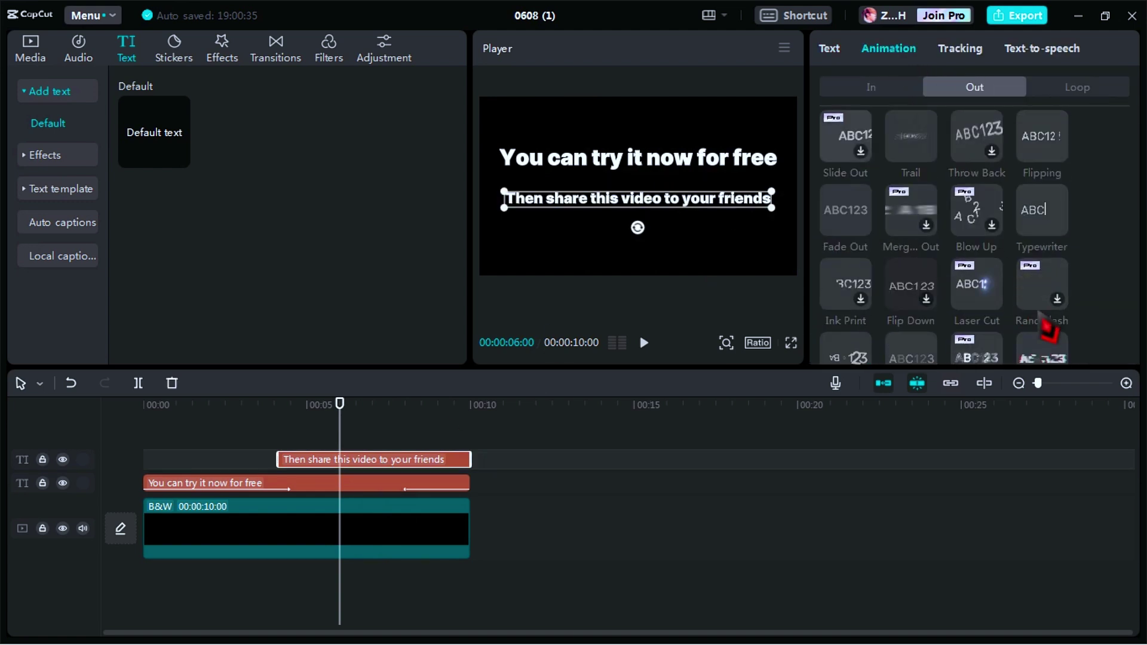
scroll(986, 316, "down", 5)
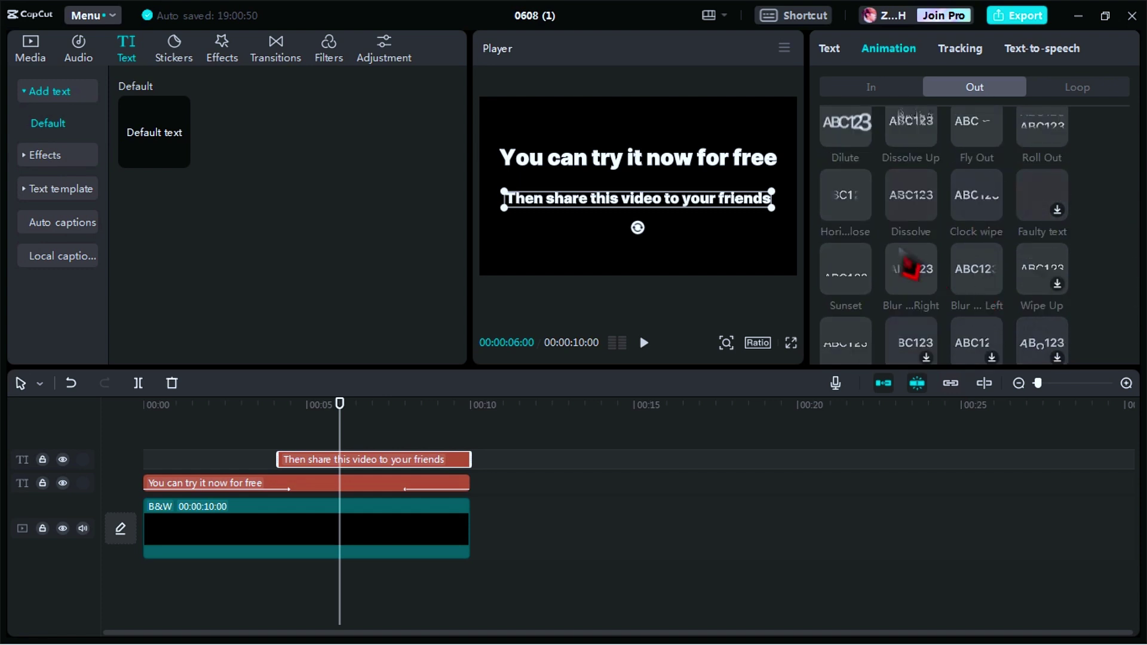
scroll(978, 299, "up", 5)
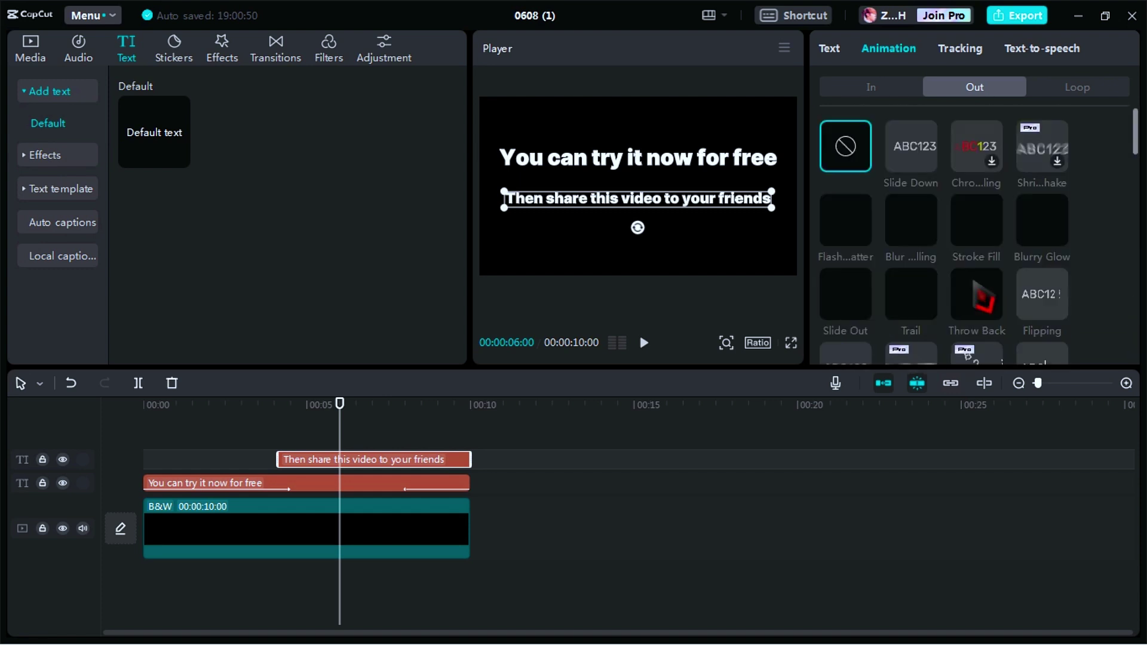
left_click(1045, 237)
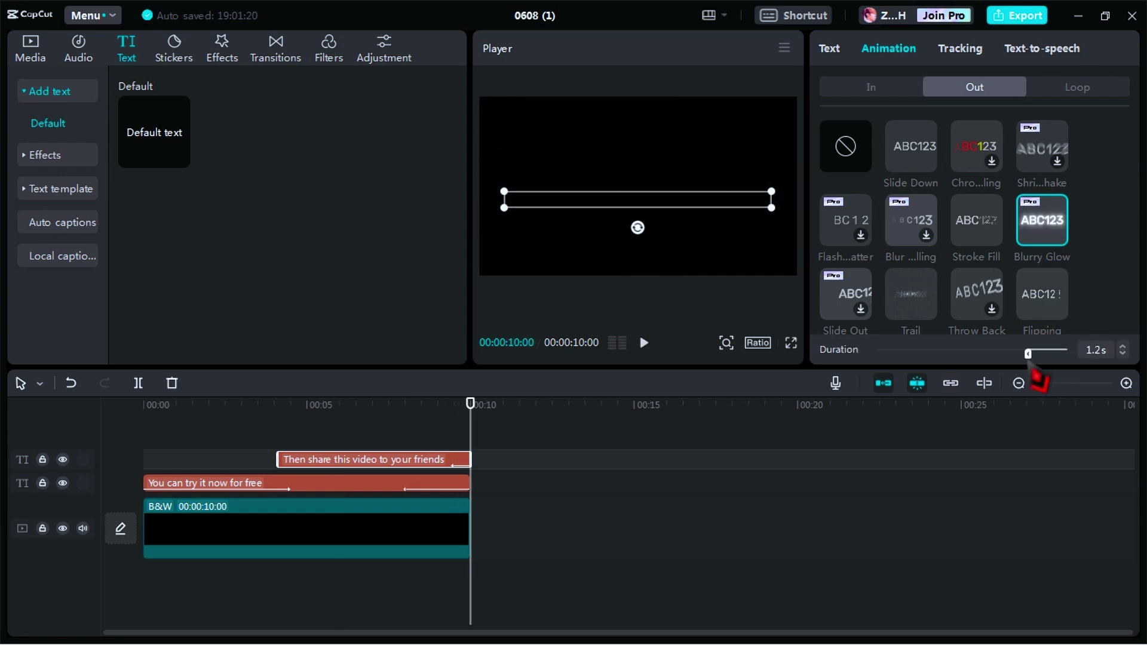
left_click(873, 89)
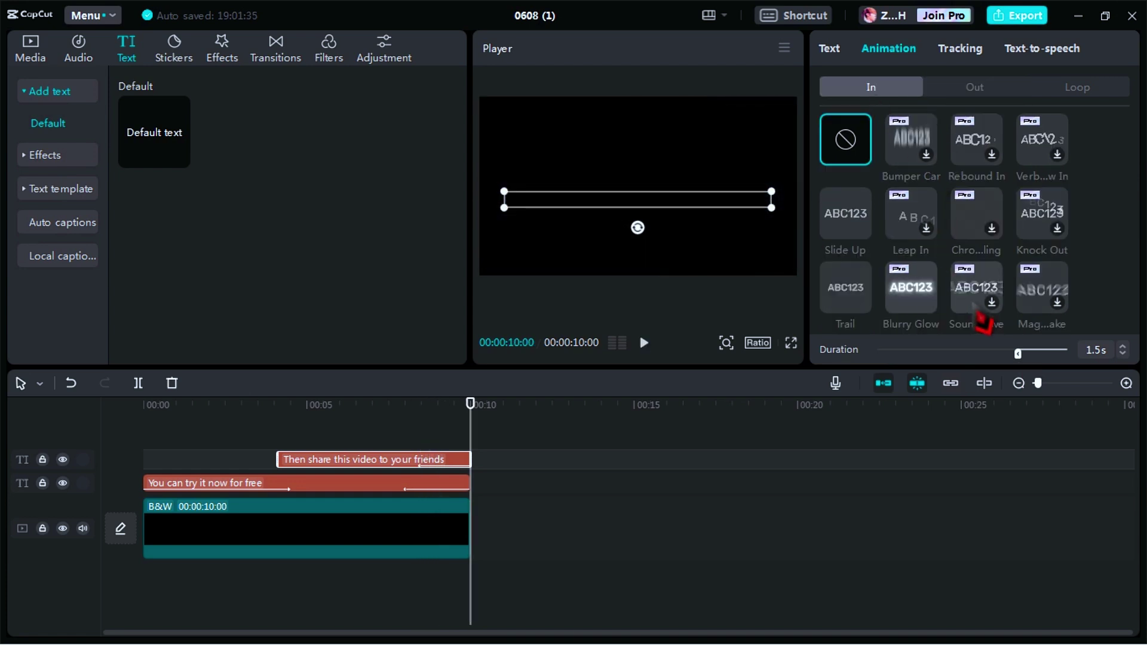
Step: Give the second line a chromatic aberration In animation lasting 1.5 seconds
scroll(986, 313, "down", 2)
scroll(1015, 305, "up", 2)
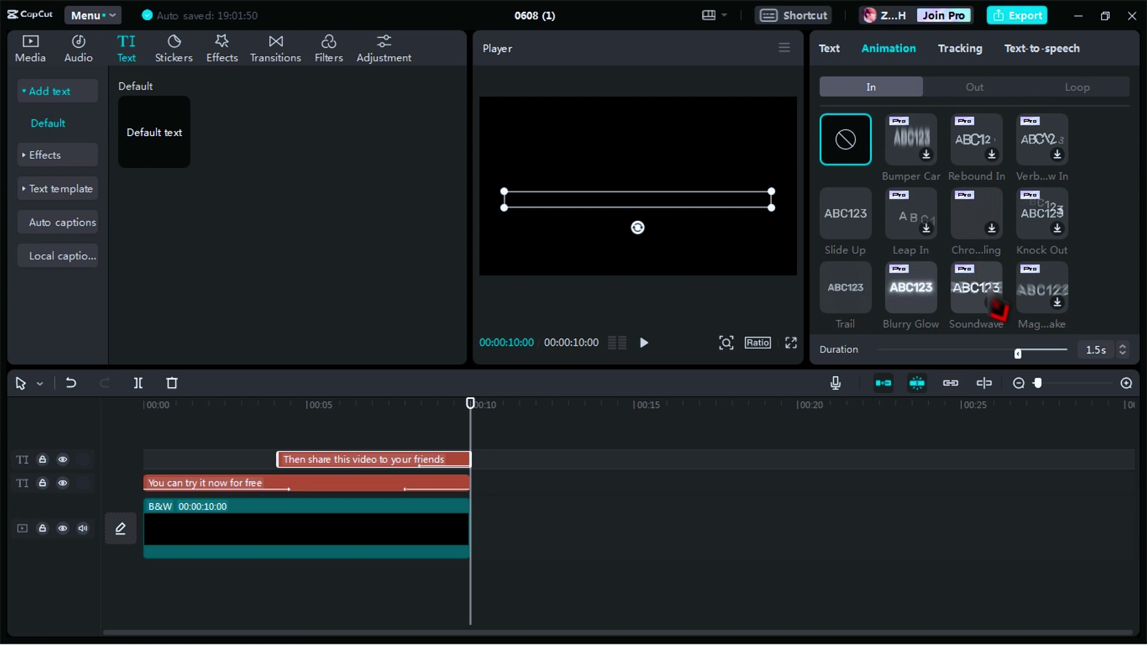
left_click(985, 236)
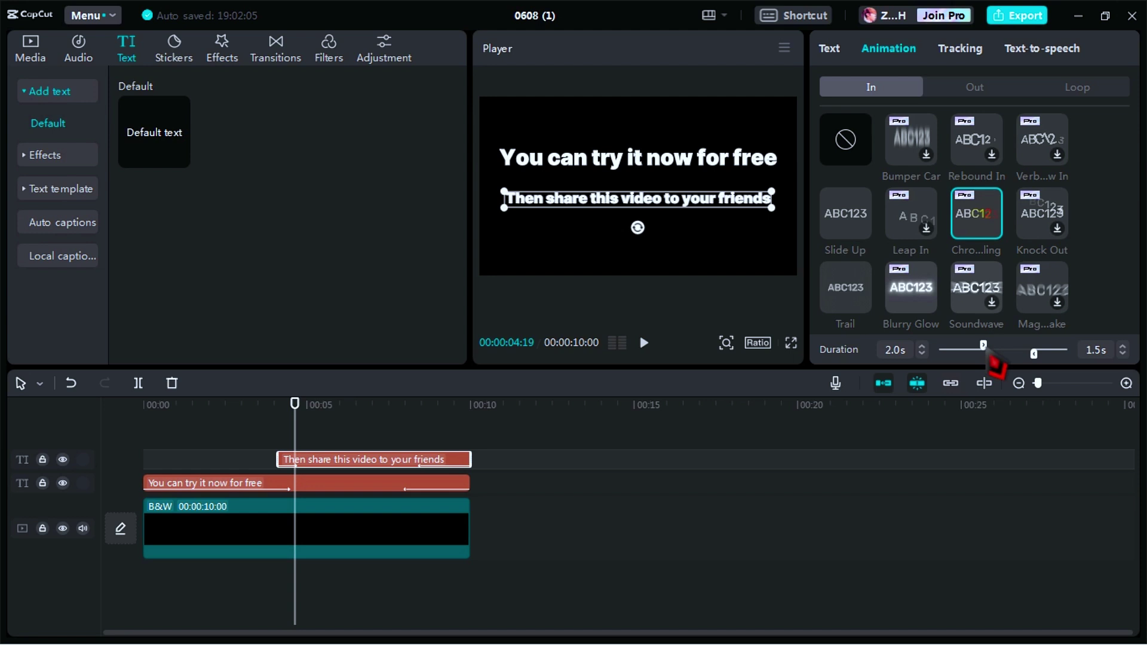
left_click(985, 356)
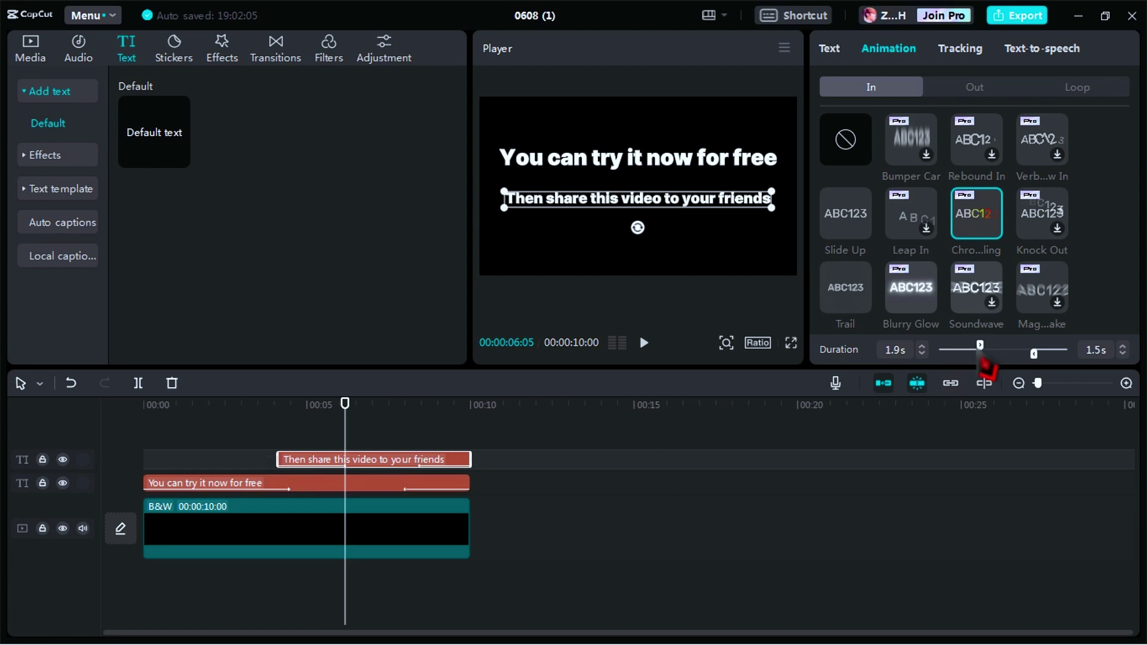
left_click(976, 358)
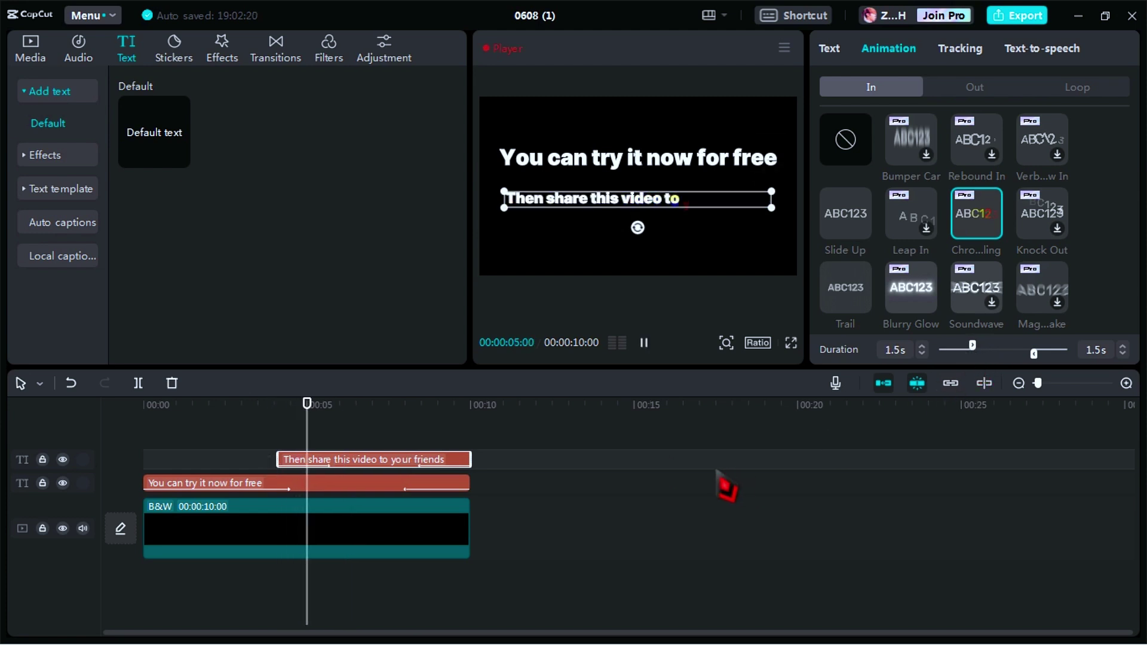
Step: Deselect the clip and play the video from the start
left_click(274, 430)
key("Home")
key("space")
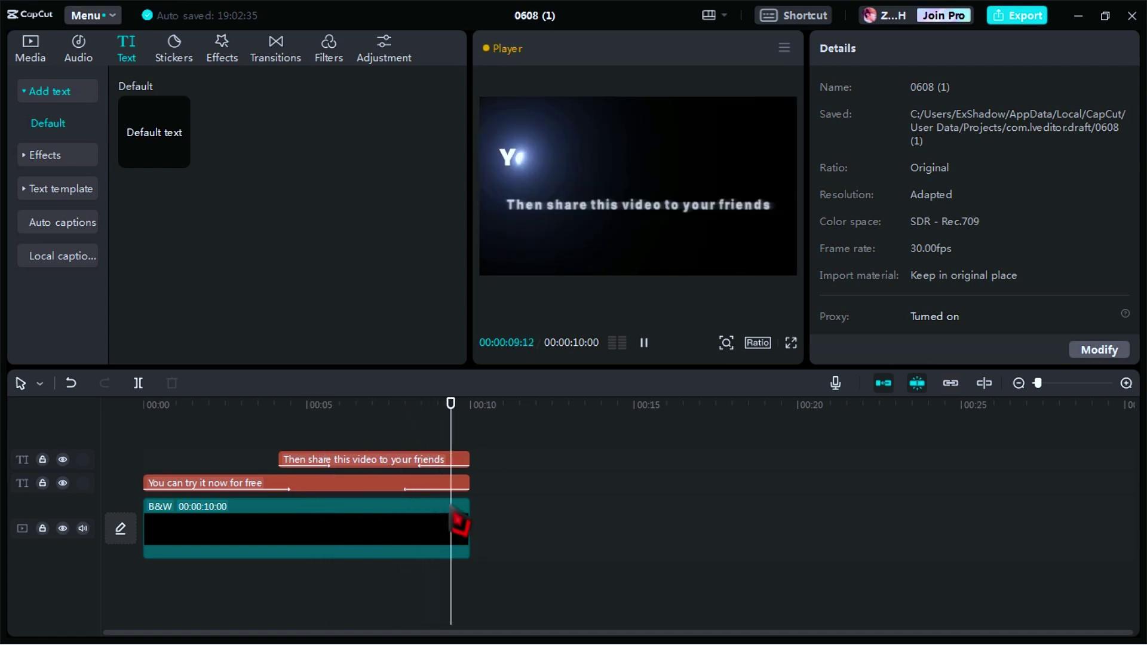
Step: Drag the second line's left edge so it starts slightly earlier
left_click_drag(454, 442, 244, 444)
left_click(331, 461)
left_click_drag(278, 460, 260, 460)
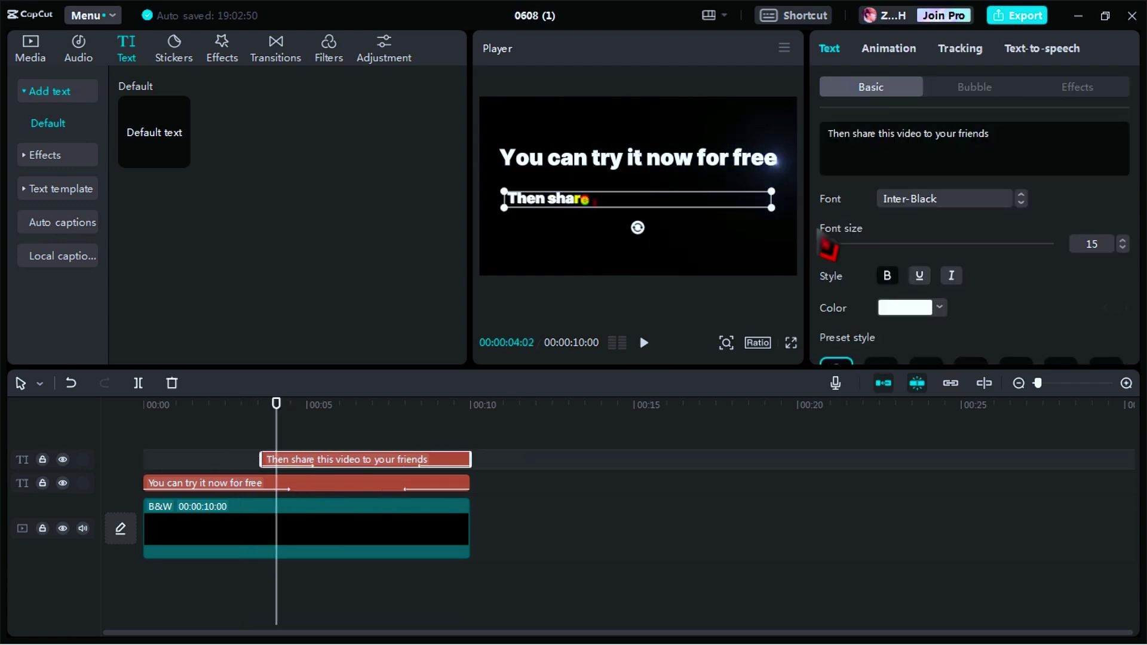
Step: Start the export and review the Pro notice listing Laser Cut, Chromatic Aberration and Blurry Glow
left_click(1030, 31)
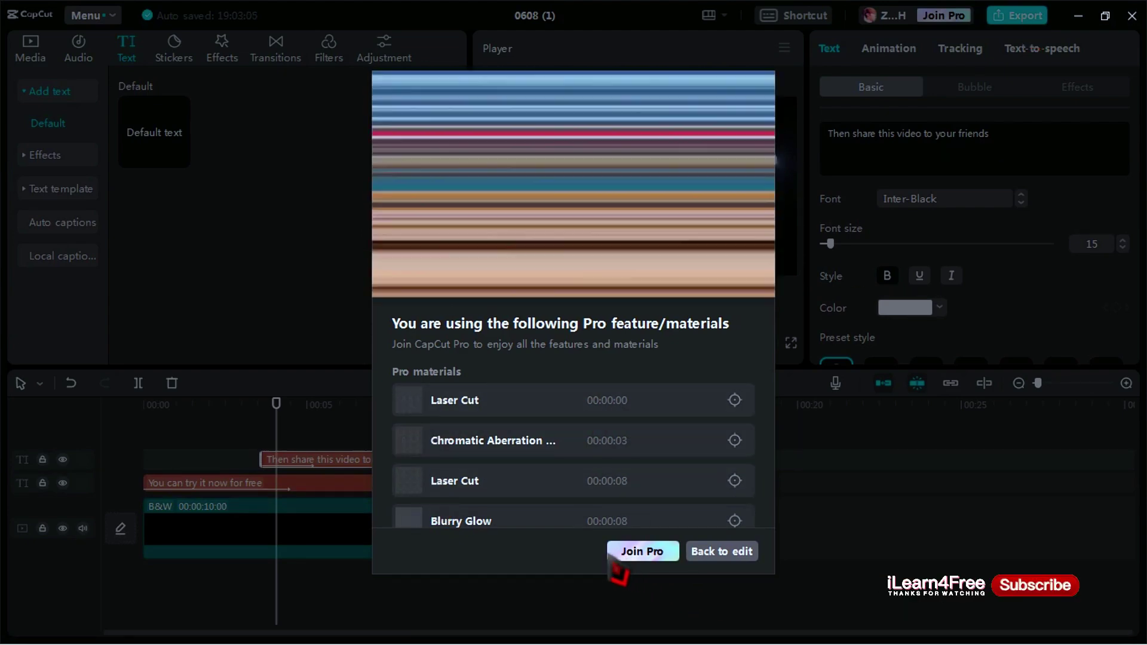
scroll(691, 481, "down", 1)
scroll(694, 482, "up", 1)
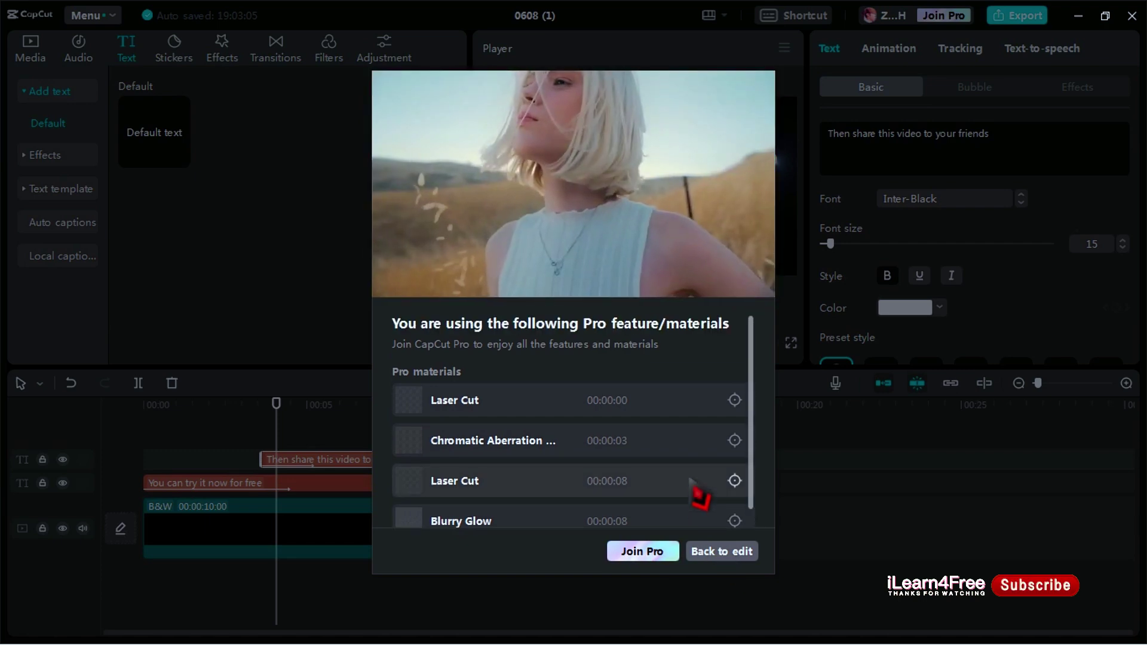
scroll(478, 507, "down", 1)
scroll(415, 436, "up", 1)
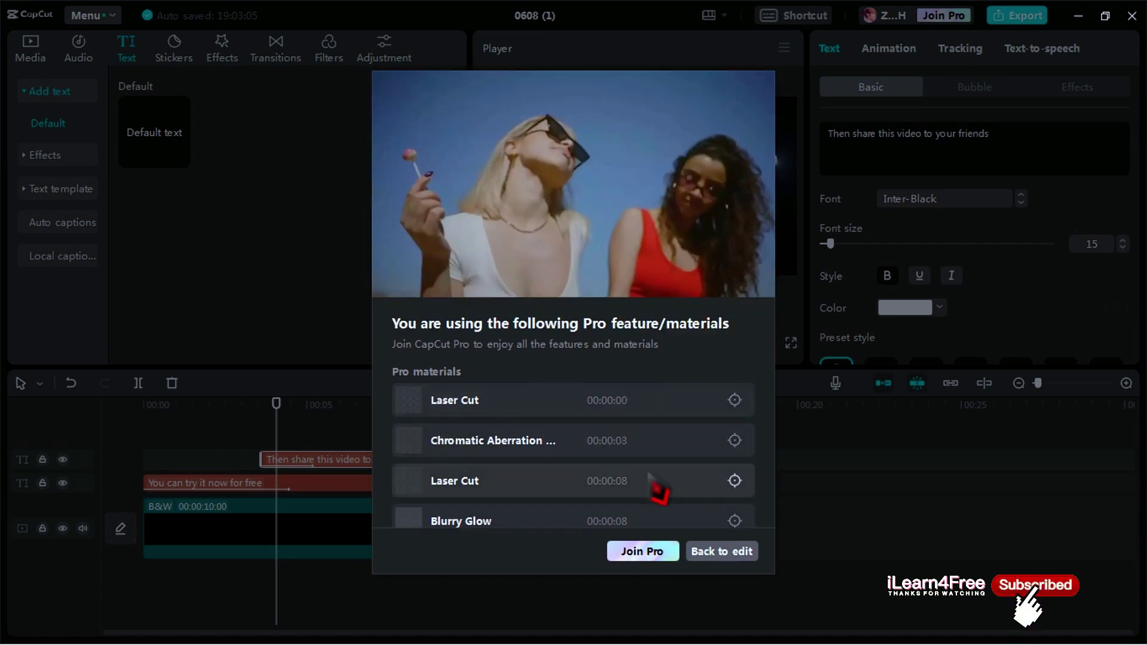
scroll(699, 493, "down", 1)
scroll(440, 461, "up", 1)
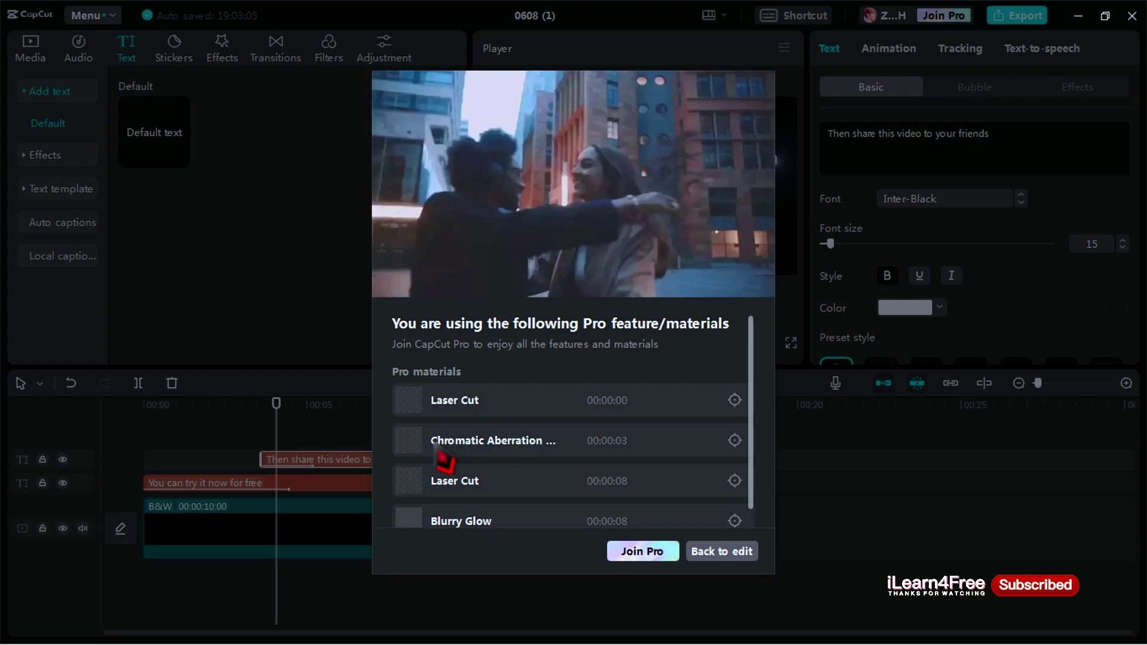
scroll(725, 525, "down", 1)
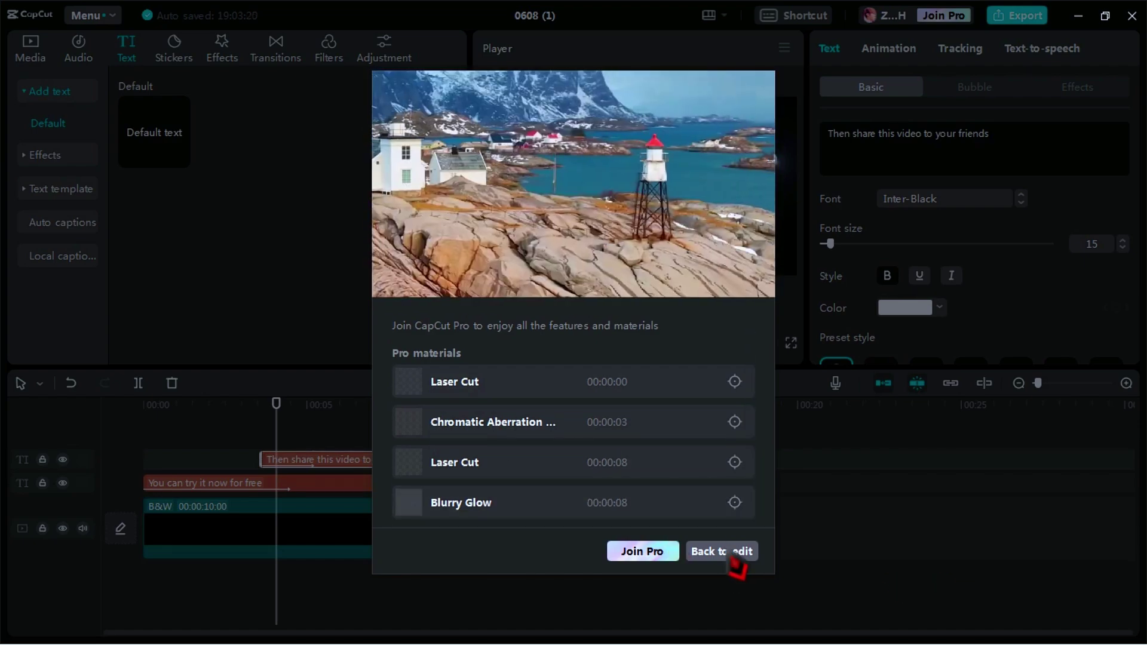
Step: Dismiss the Pro notice, replay the two-line preview, then close the project back to home
left_click(725, 551)
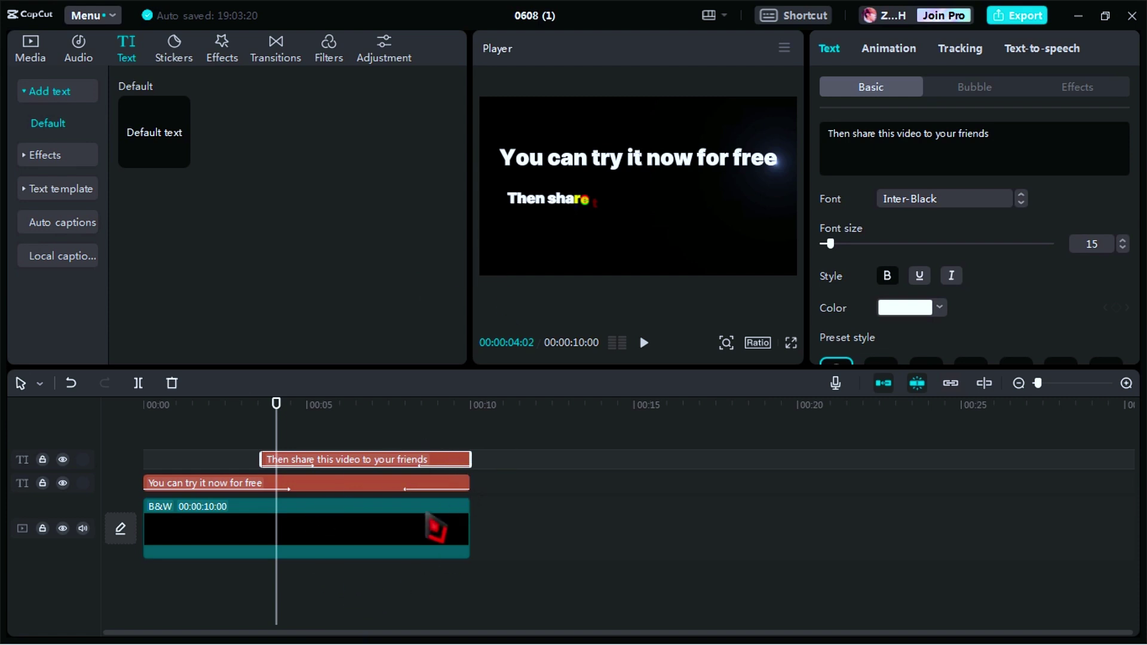
left_click(239, 459)
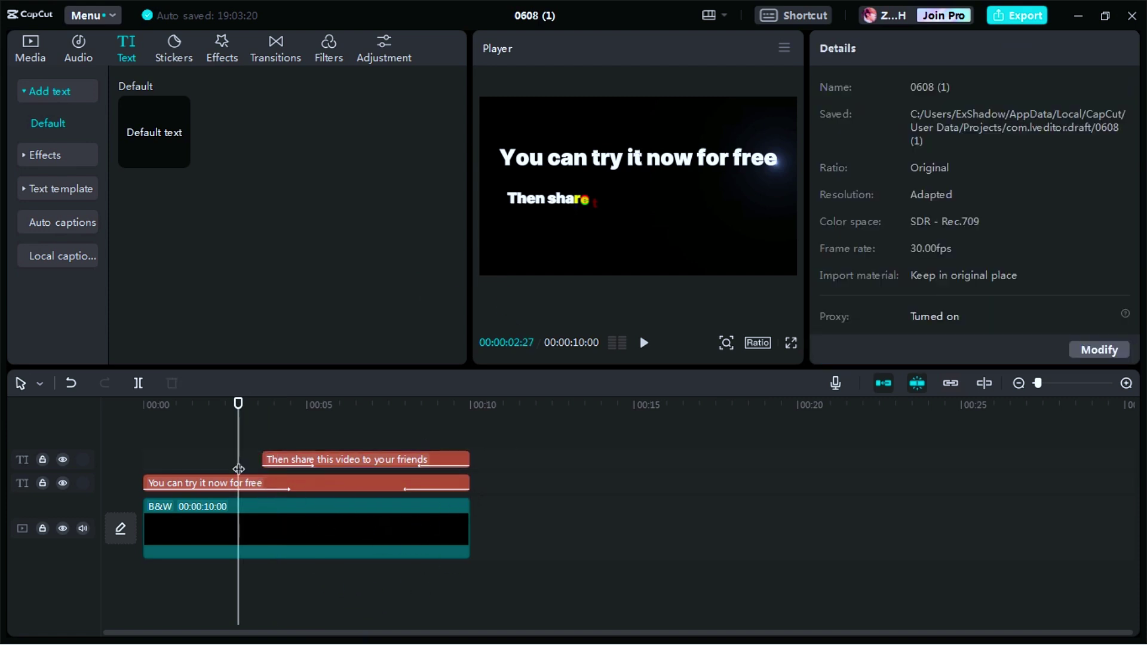
key("space")
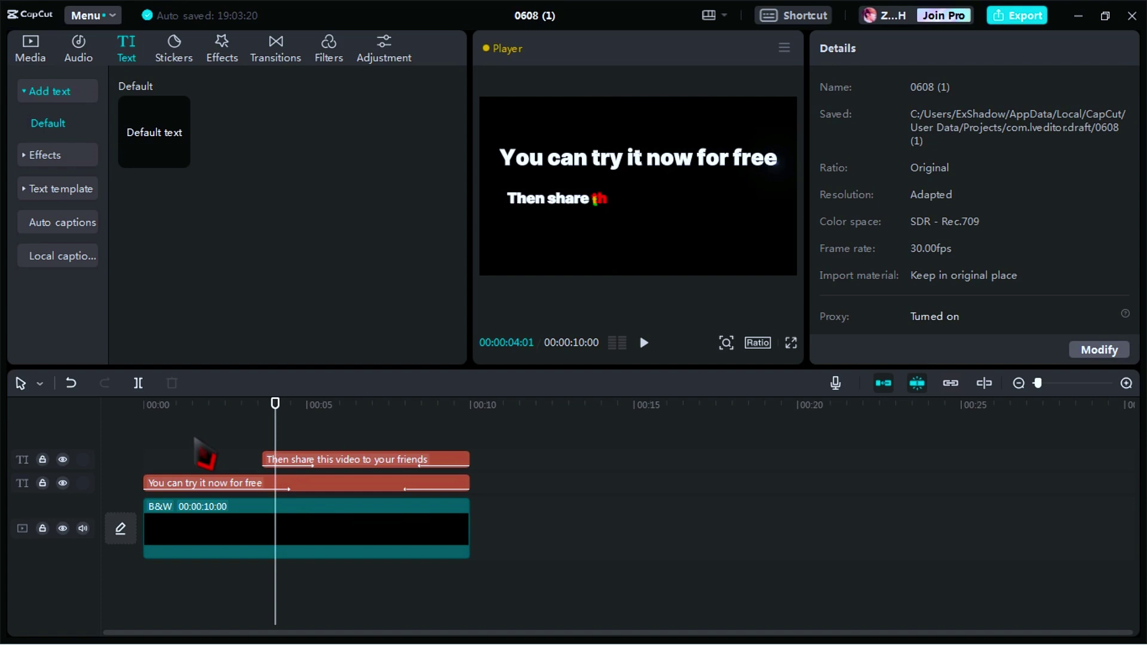
left_click(172, 442)
key("space")
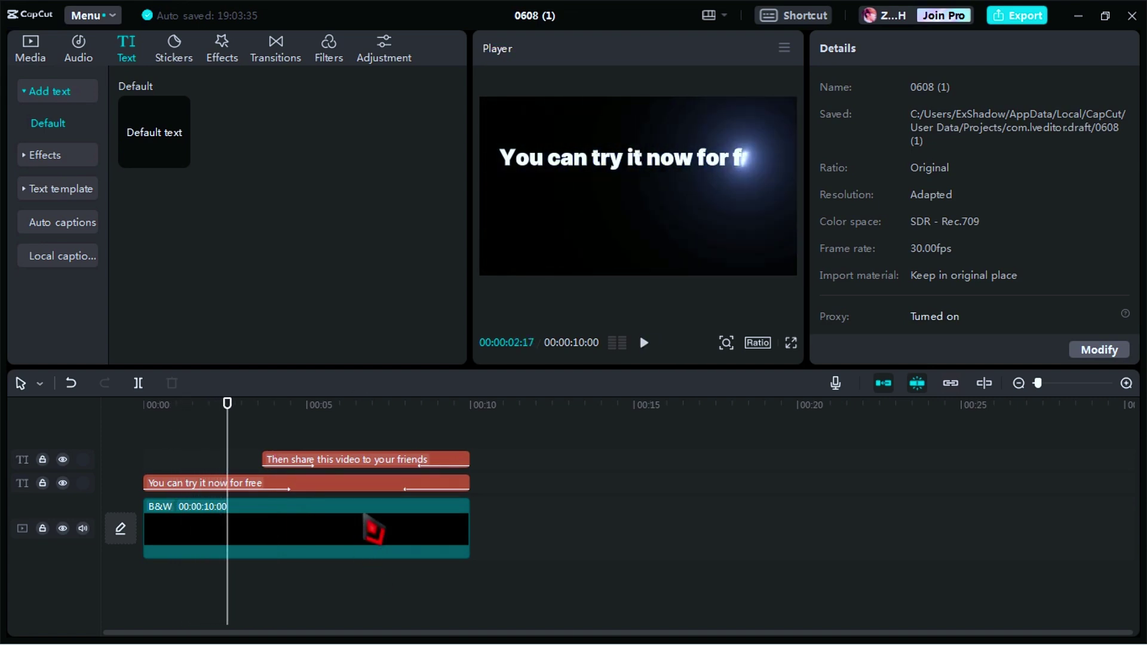
left_click(1132, 14)
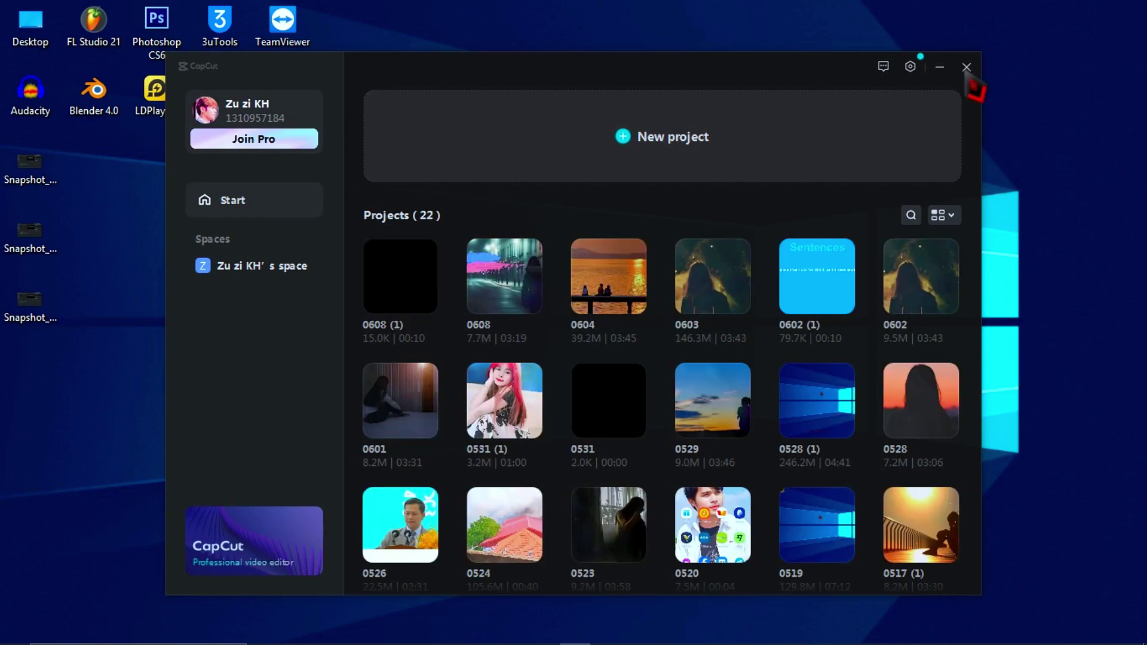
Step: Close CapCut and delete the three Snapshot files from the desktop
left_click(966, 68)
right_click(607, 255)
left_click(848, 383)
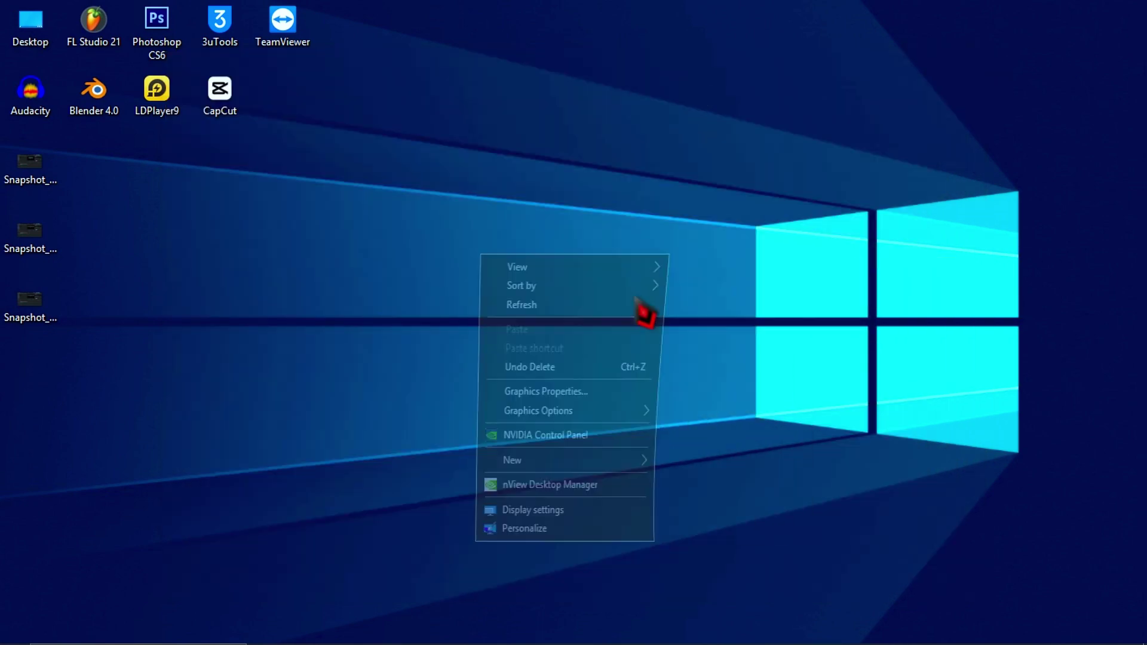
left_click_drag(134, 367, 33, 171)
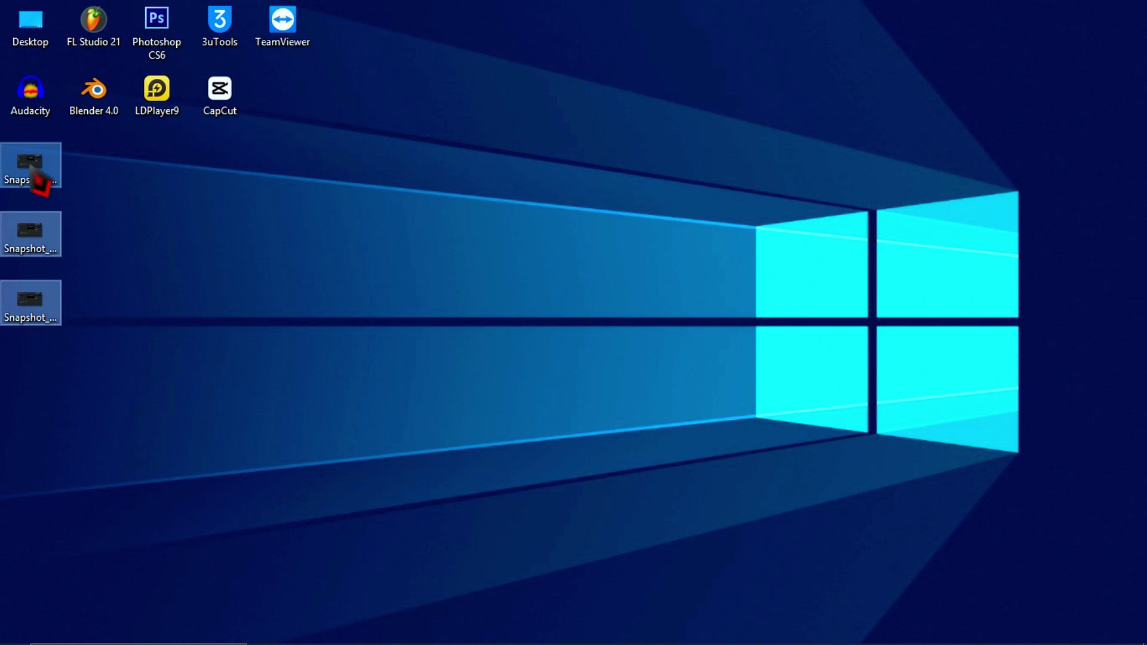
key("Delete")
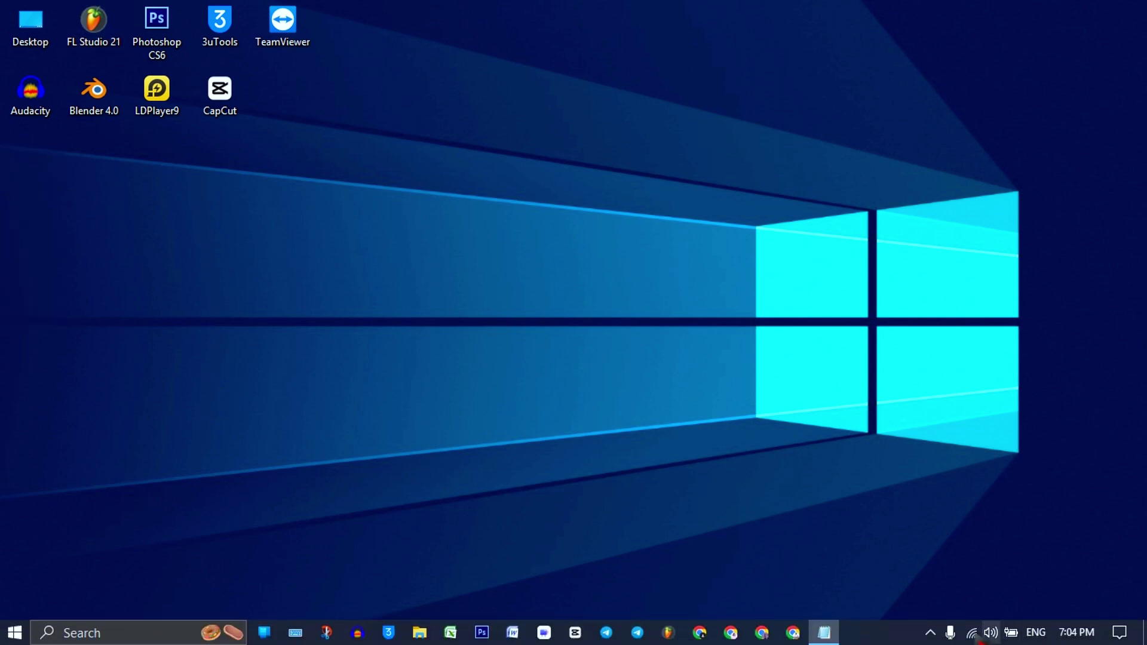
Step: Disconnect from the iLearn4Free Wi-Fi network
left_click(971, 632)
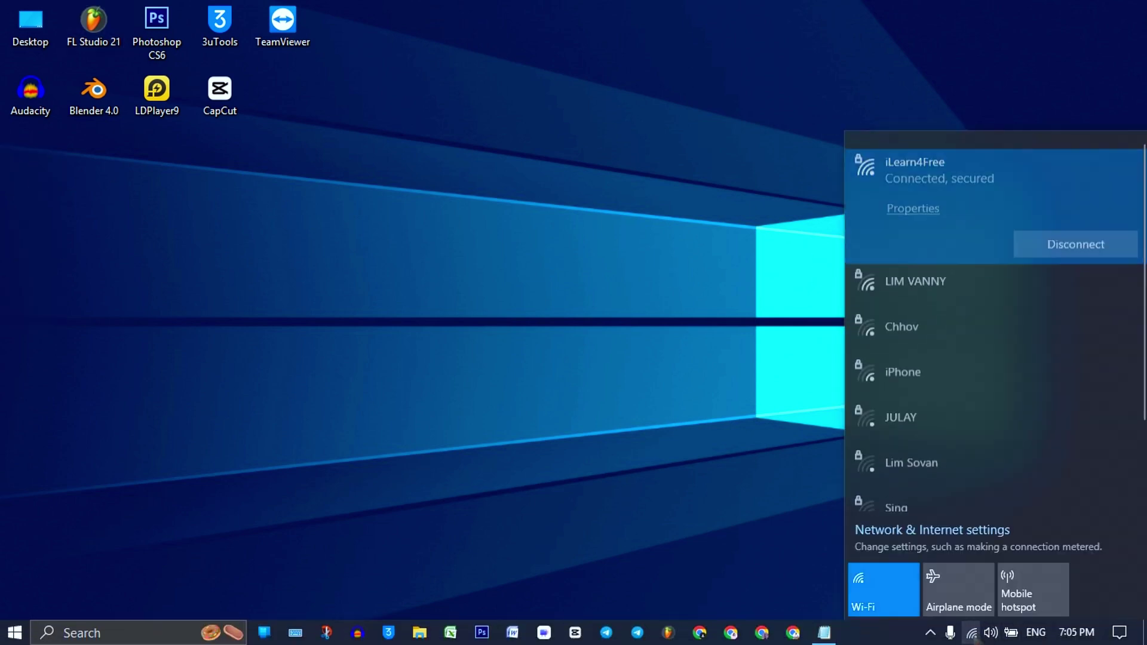
left_click(1063, 250)
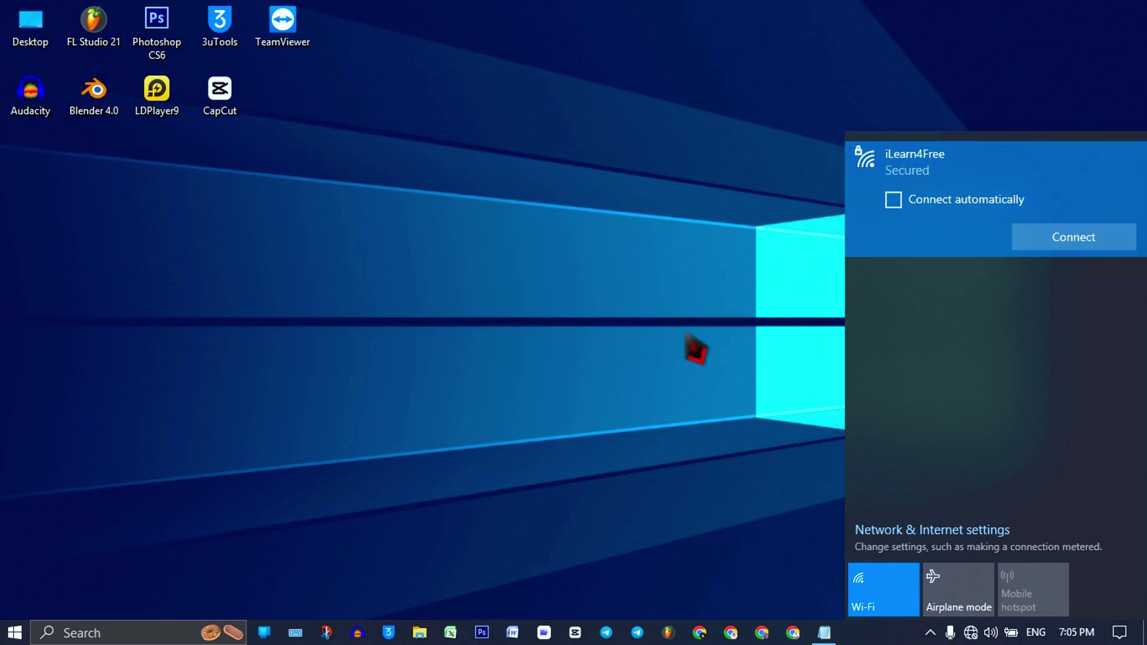
left_click(696, 349)
right_click(636, 325)
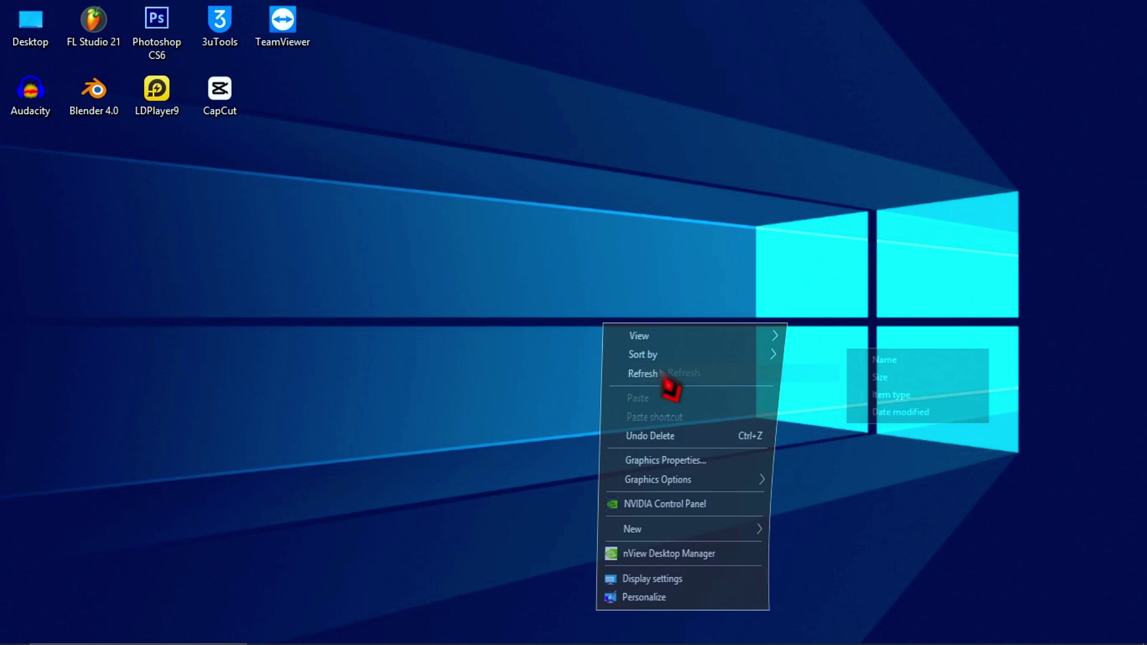
Step: Reopen the 0608 (1) project, play its preview from the start, and park the playhead at 00:00:04:00
left_click(663, 373)
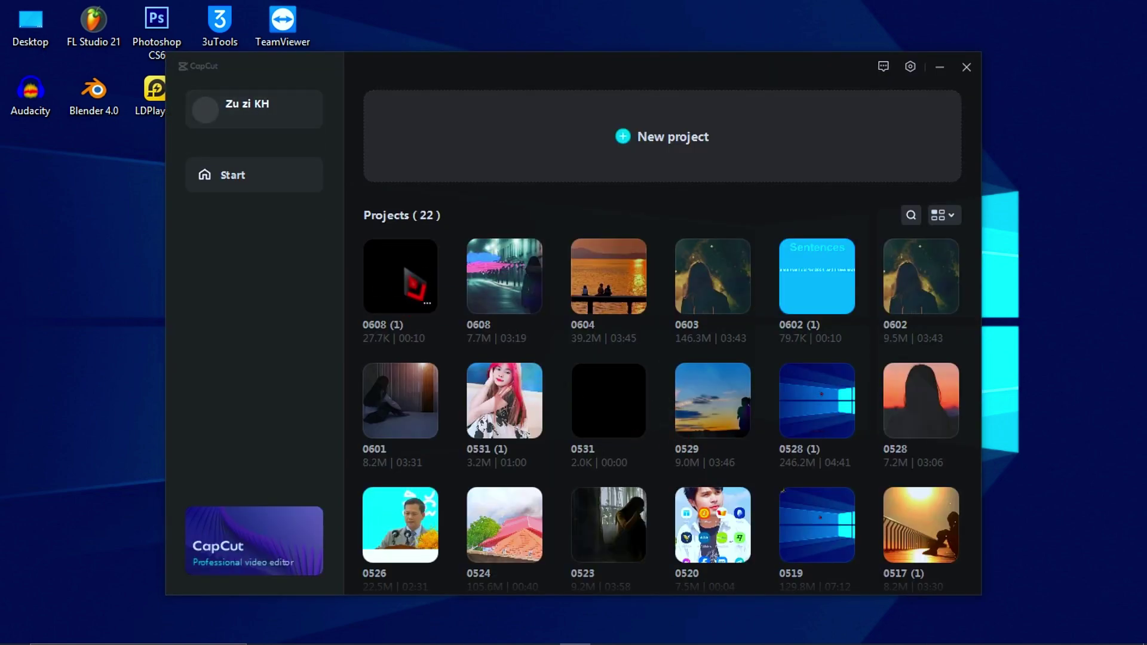
left_click(427, 285)
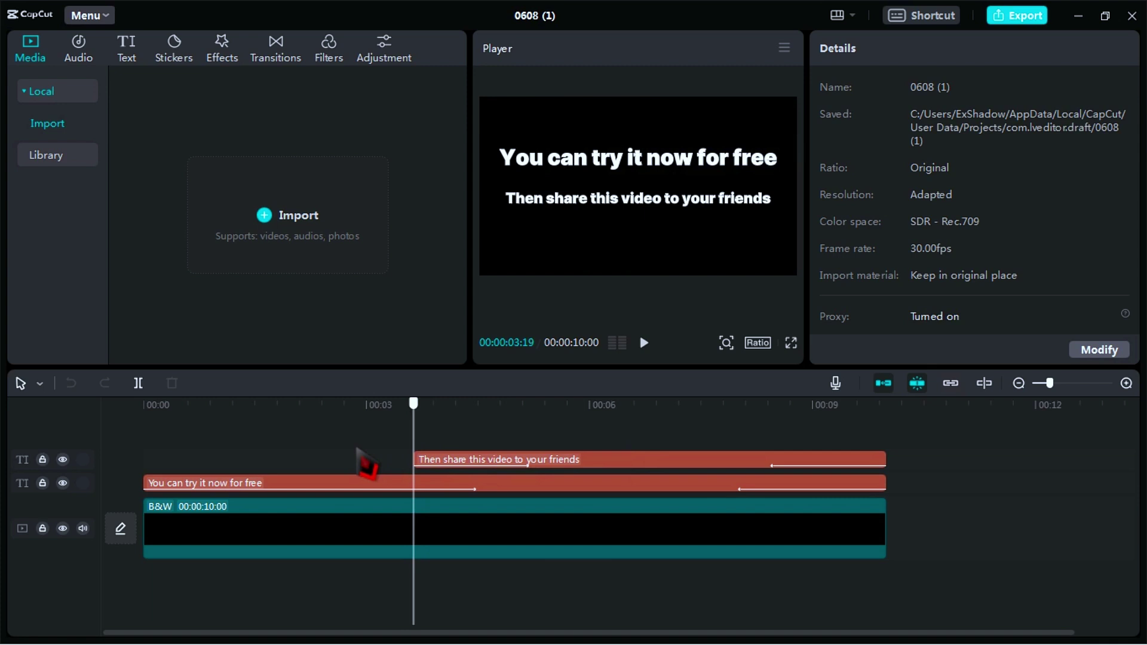
left_click(143, 451)
key("space")
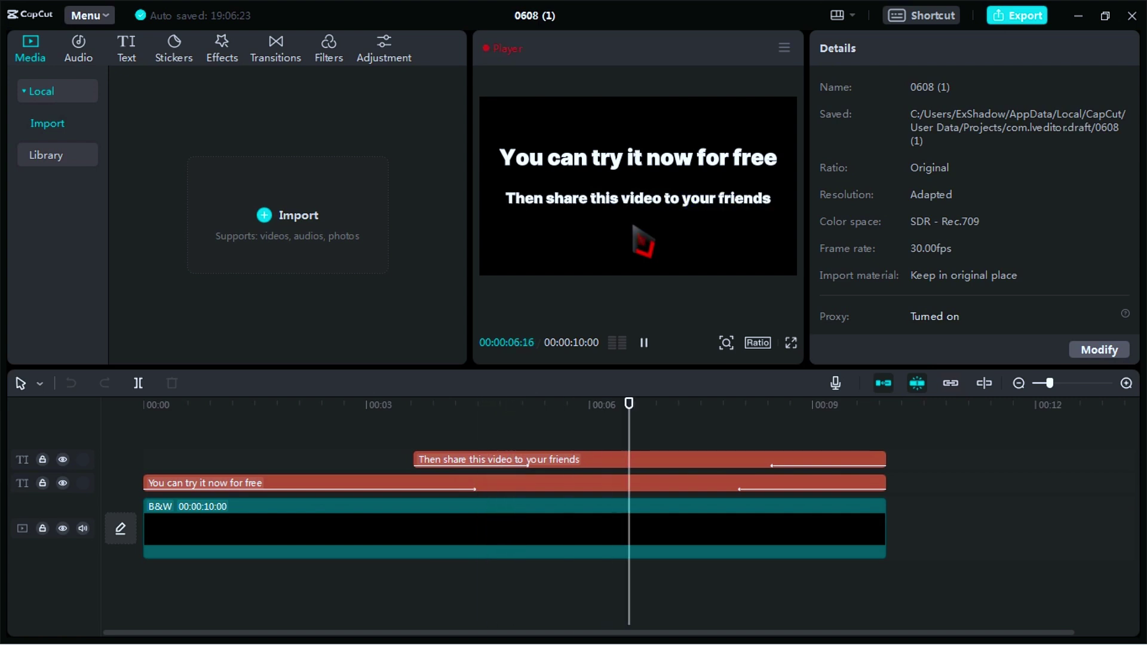
key("space")
left_click_drag(405, 405, 440, 405)
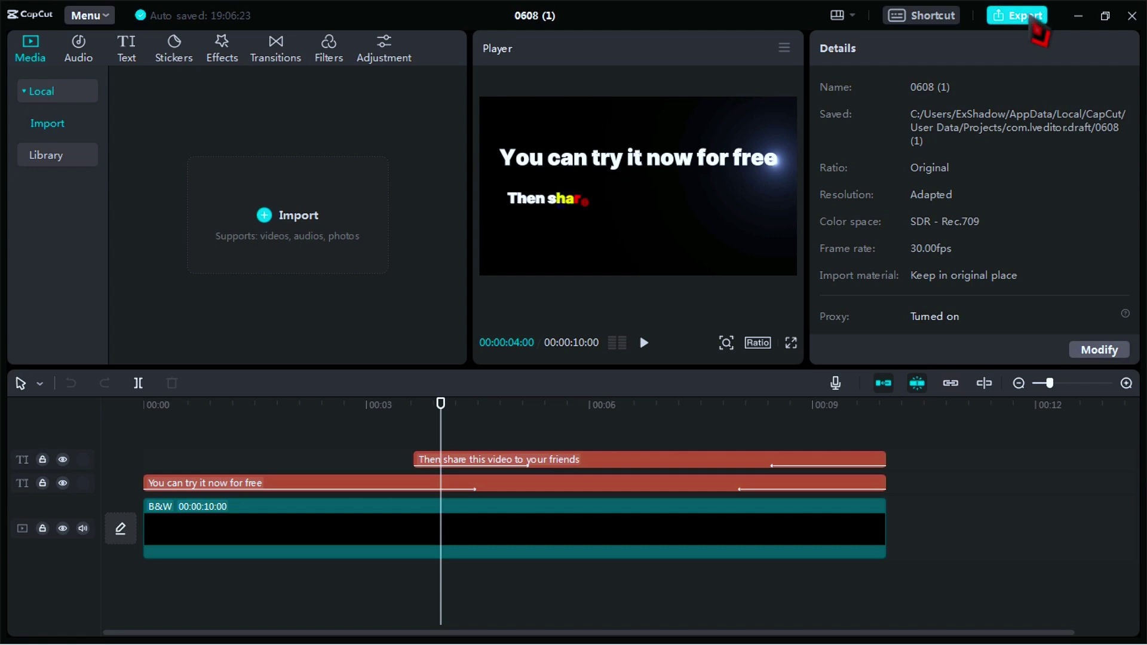
Step: Export the video titled 'tyrt6r7' as a 1080p MP4 to the Desktop, then dismiss the finished window
left_click(1030, 20)
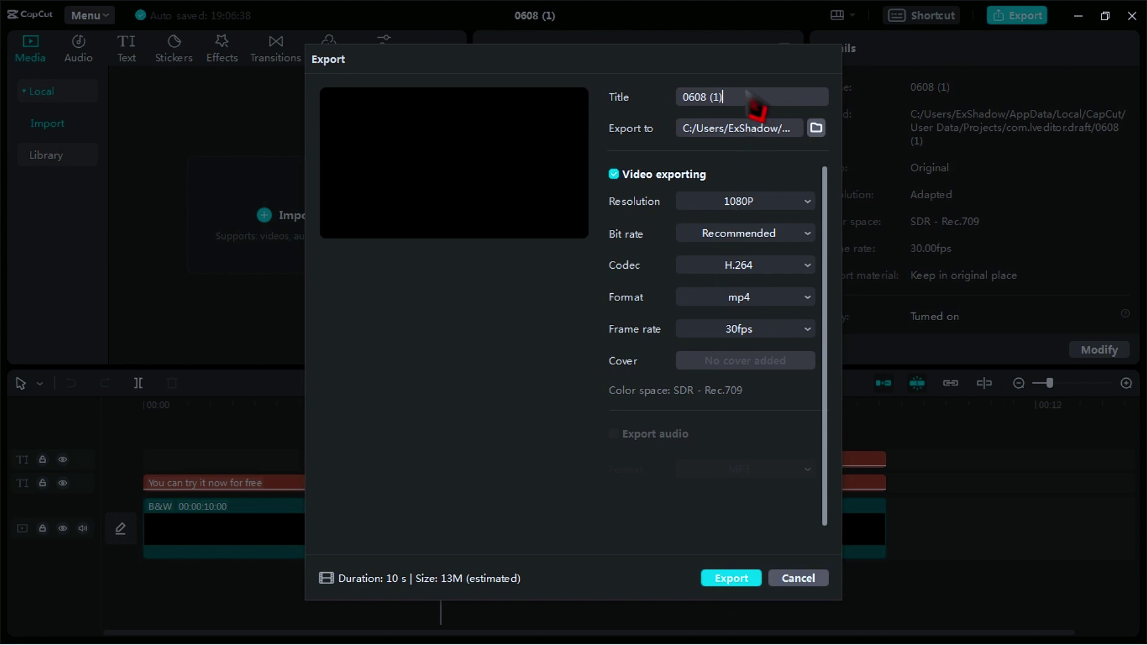
left_click_drag(746, 96, 669, 96)
type("tyrt6r7")
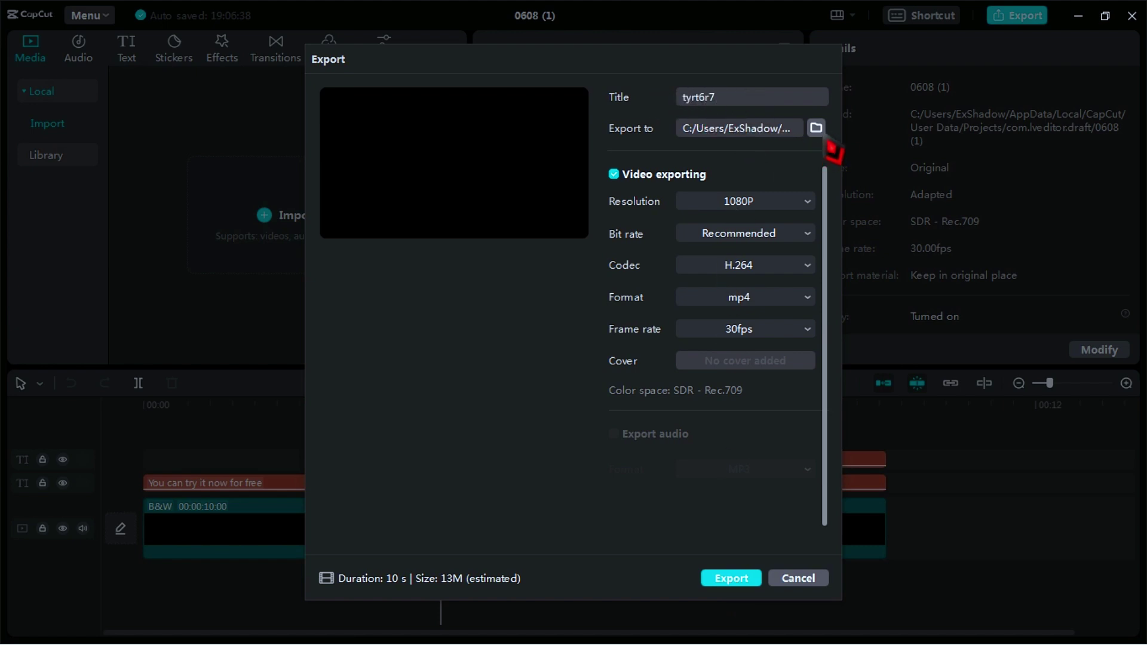
left_click(819, 131)
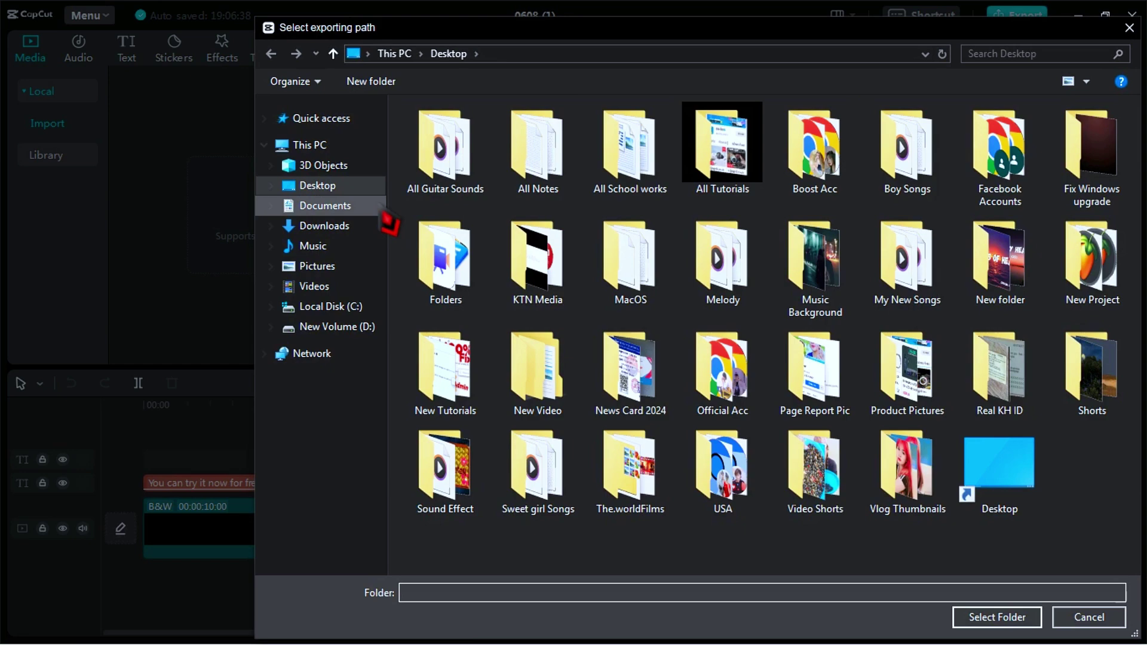
left_click(335, 185)
left_click(969, 617)
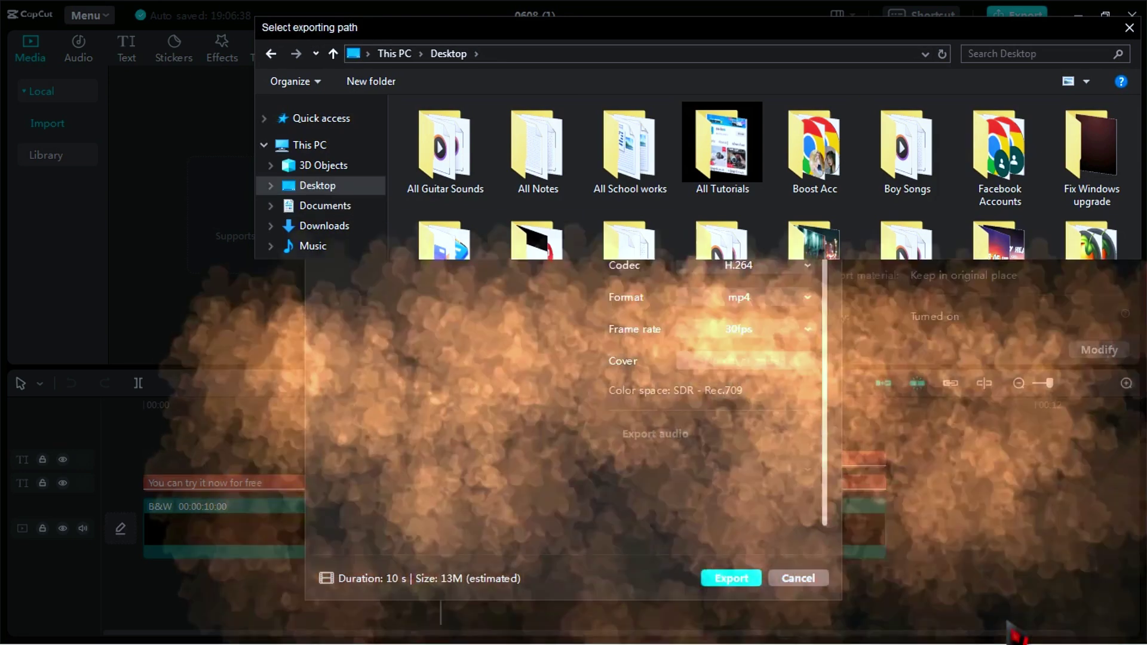
left_click(731, 578)
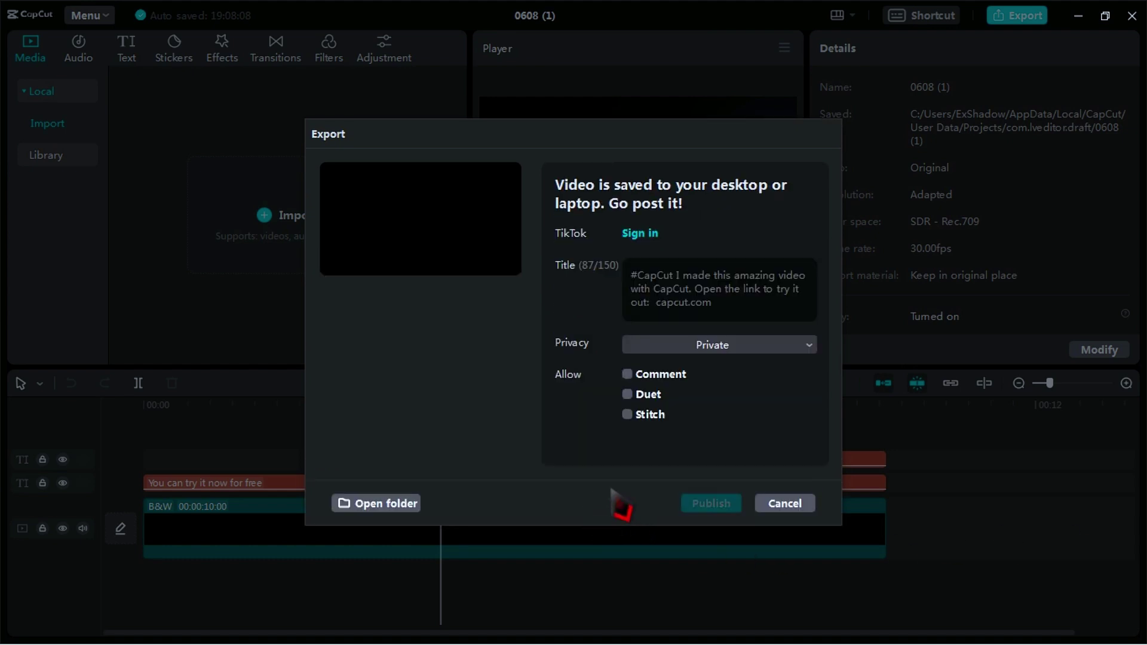
left_click(780, 505)
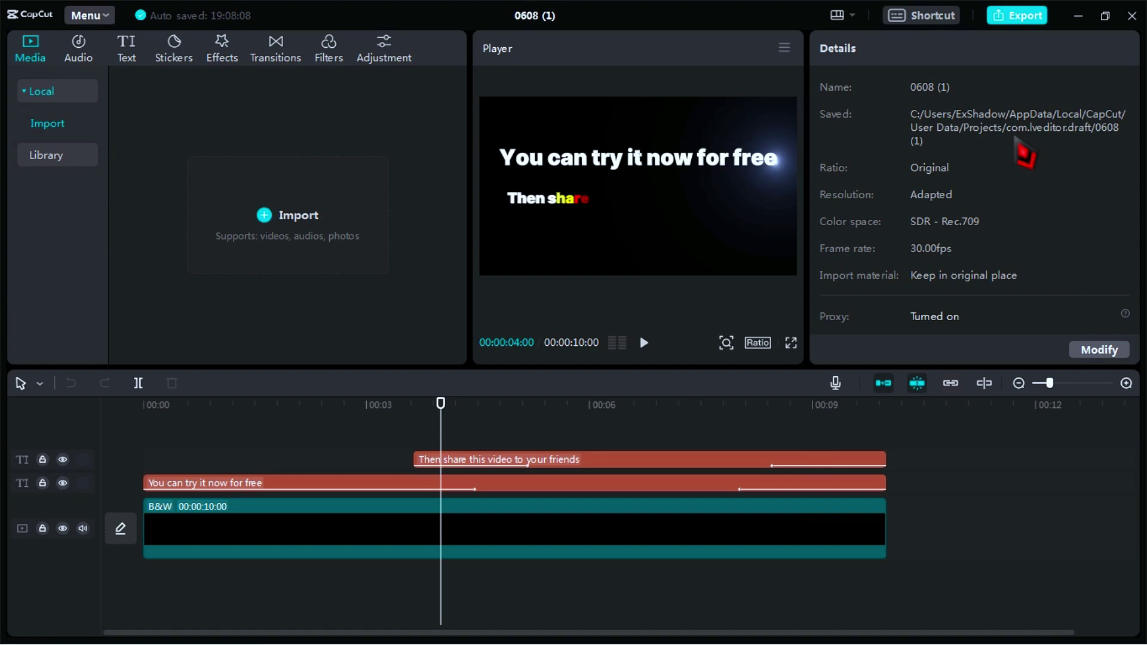
Step: Close the CapCut editor and start window, then drag the tyrt6r7 icon to the desktop centre
left_click(1131, 15)
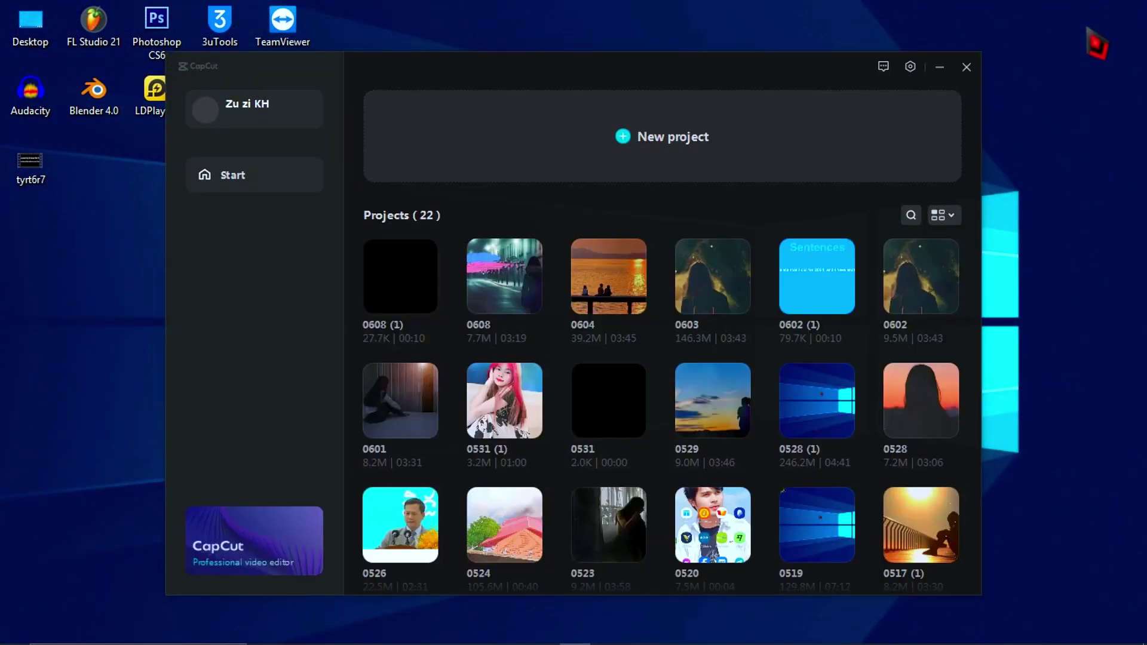
left_click(966, 67)
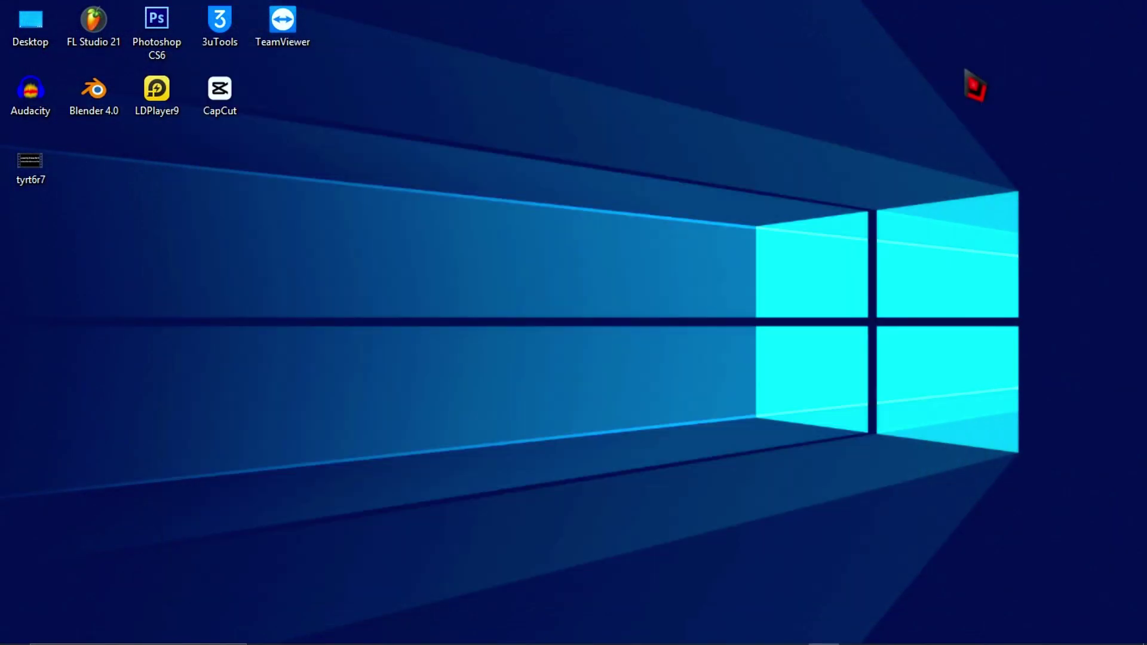
left_click_drag(29, 176, 503, 246)
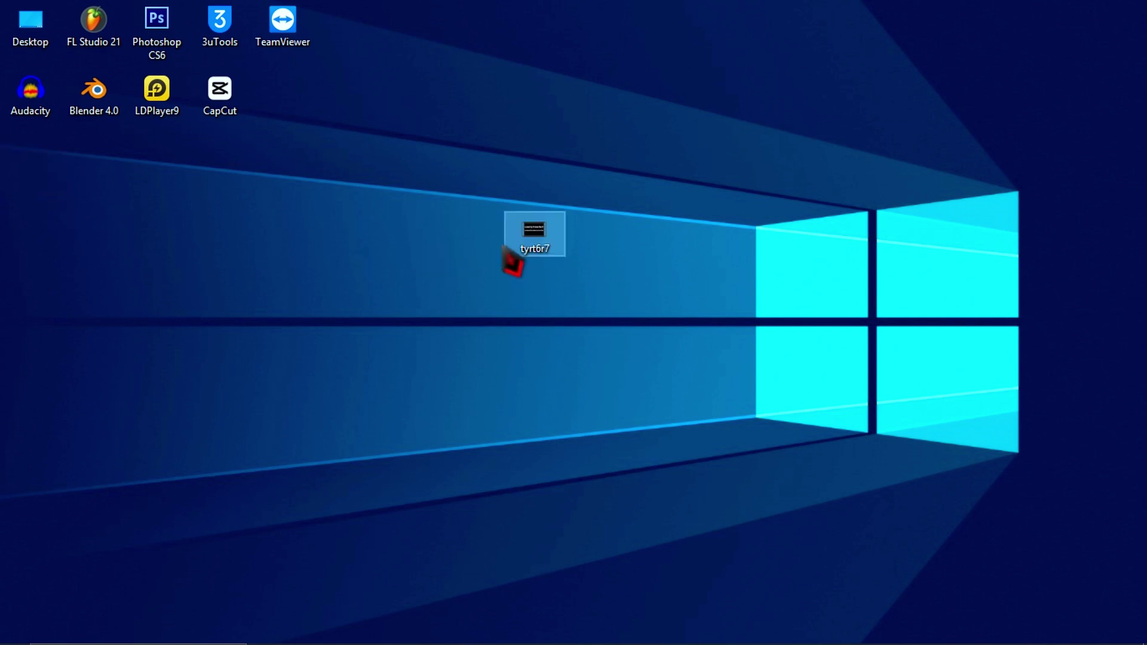
Step: Open tyrt6r7.mp4 in GOM Player, shrink the window slightly, and replay it from the beginning
double_click(530, 233)
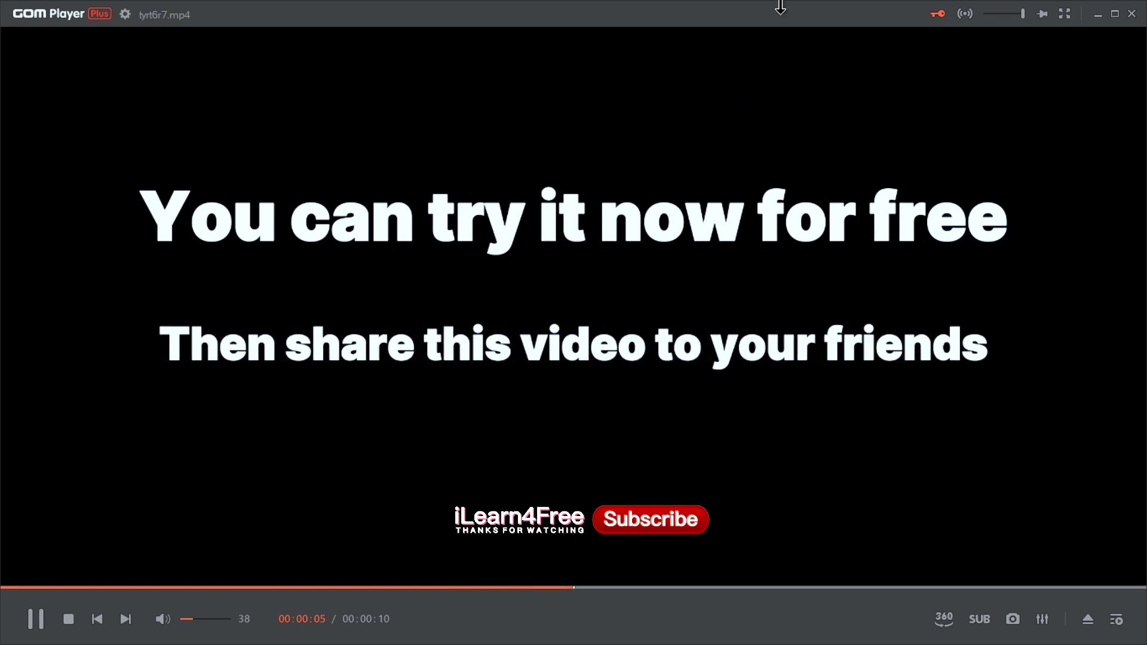
mouse_move(780, 7)
left_mouse_down()
mouse_move(780, 116)
mouse_move(788, 24)
left_mouse_up()
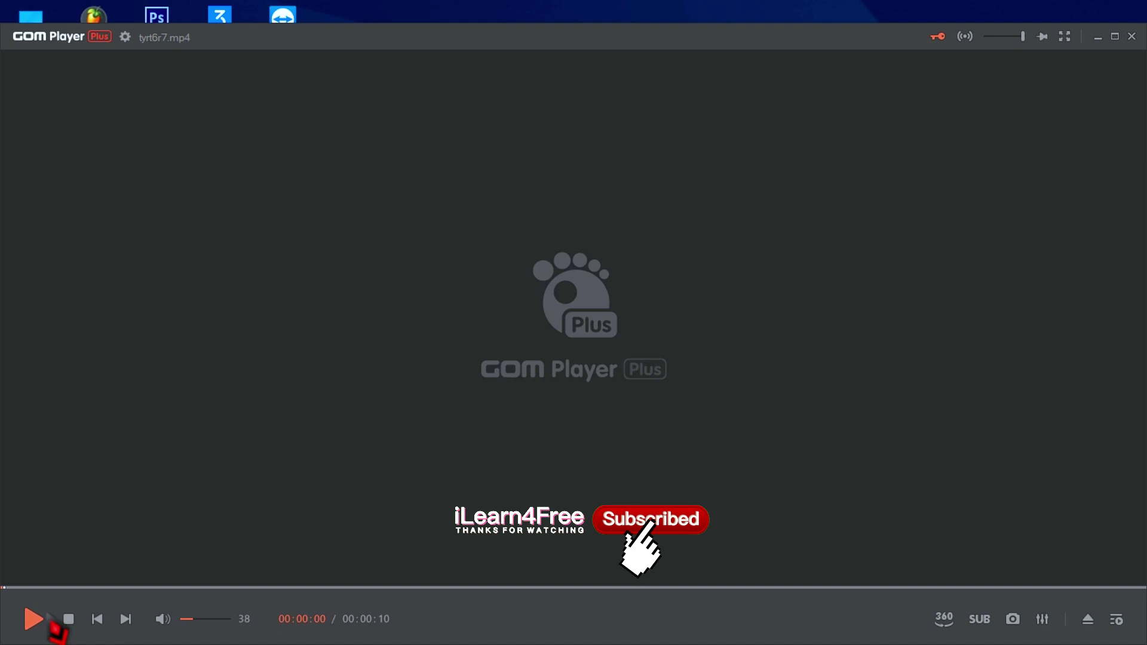
left_click(341, 478)
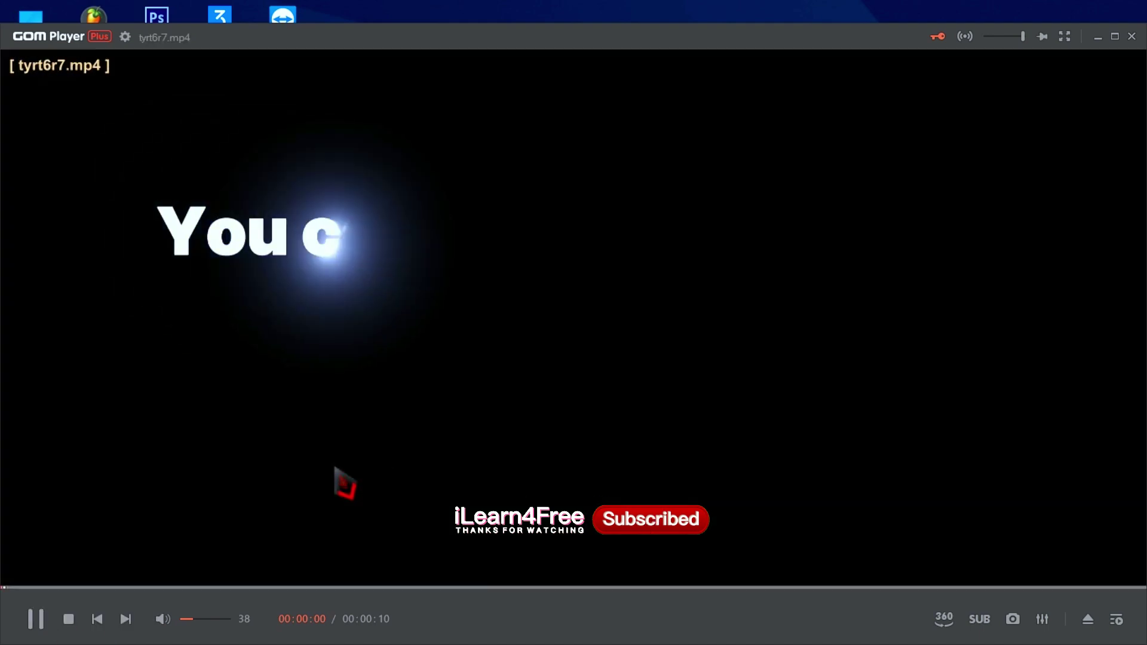